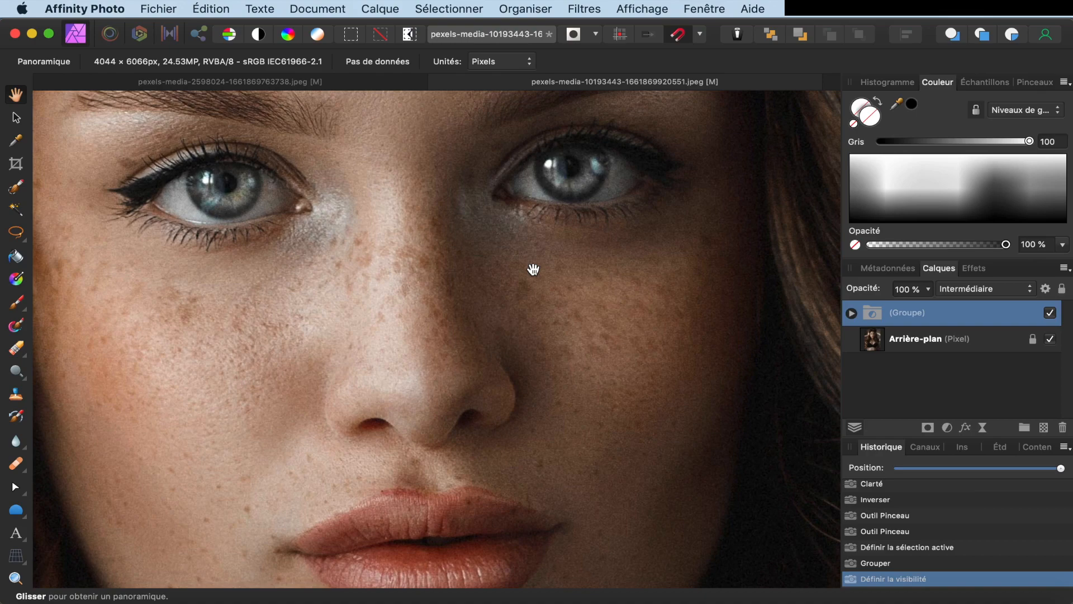
# Examine the retouched eyes up close, comparing the portrait with the adjustment group hidden and shown.
pyautogui.scroll(-4, 534, 269)
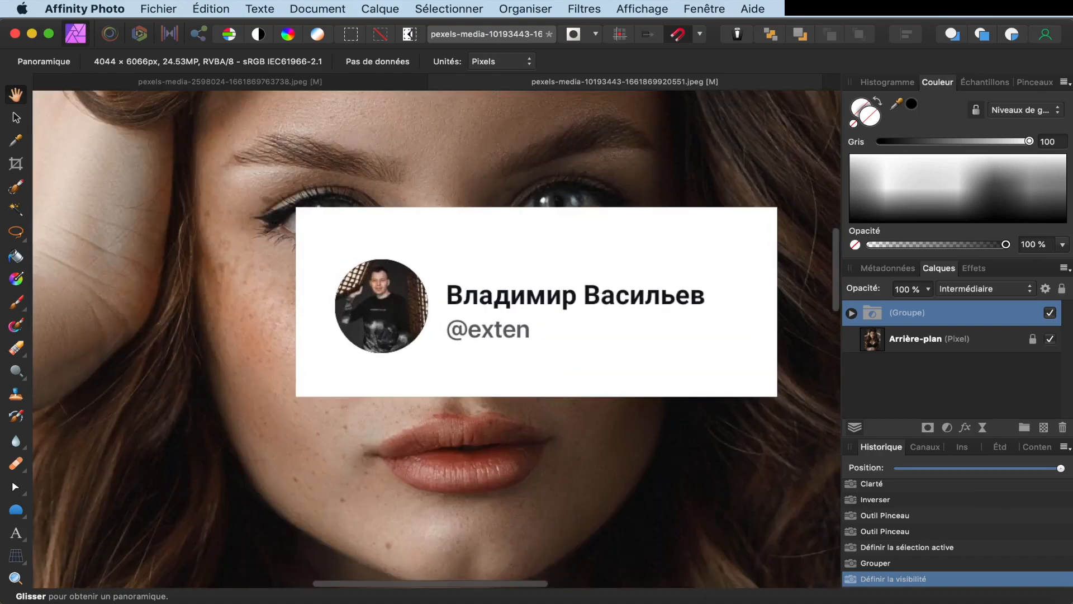
pyautogui.scroll(4, 534, 269)
pyautogui.scroll(2, 533, 268)
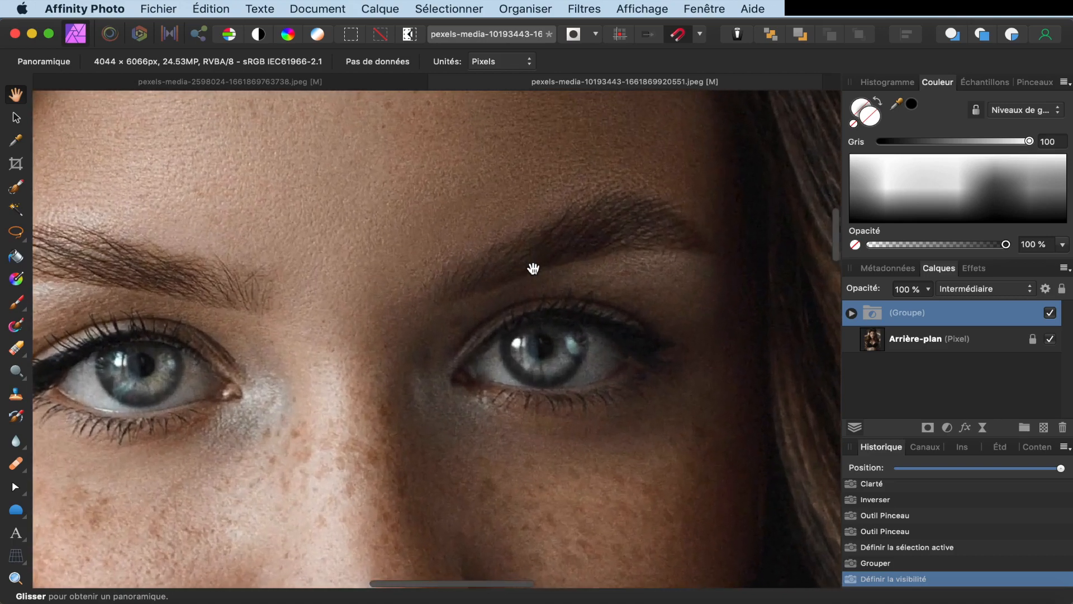
pyautogui.scroll(5, 533, 269)
pyautogui.scroll(-2, 533, 269)
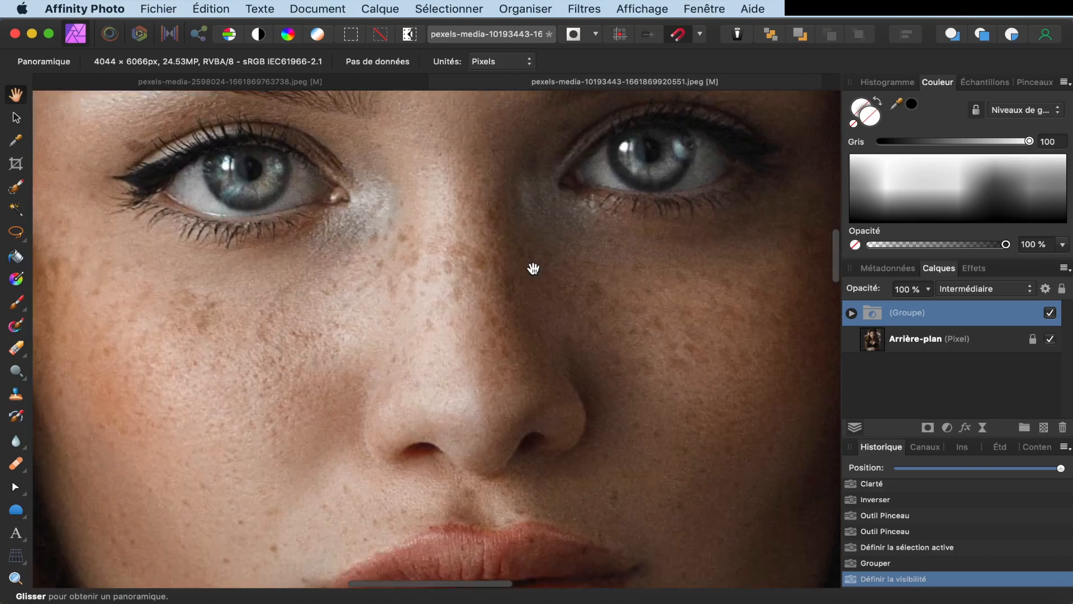
pyautogui.scroll(4, 533, 268)
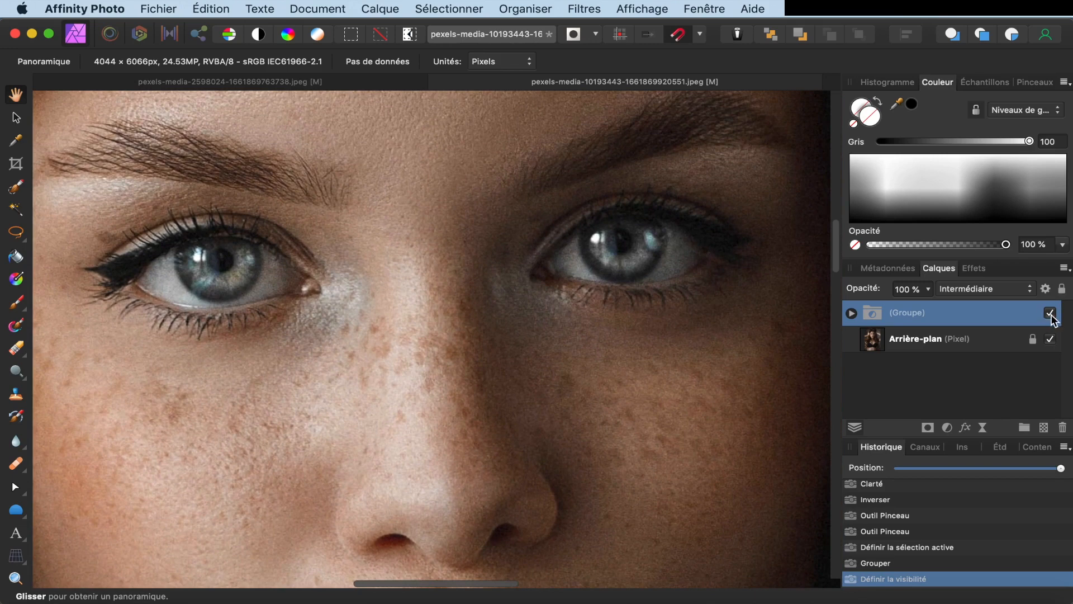
pyautogui.click(1050, 314)
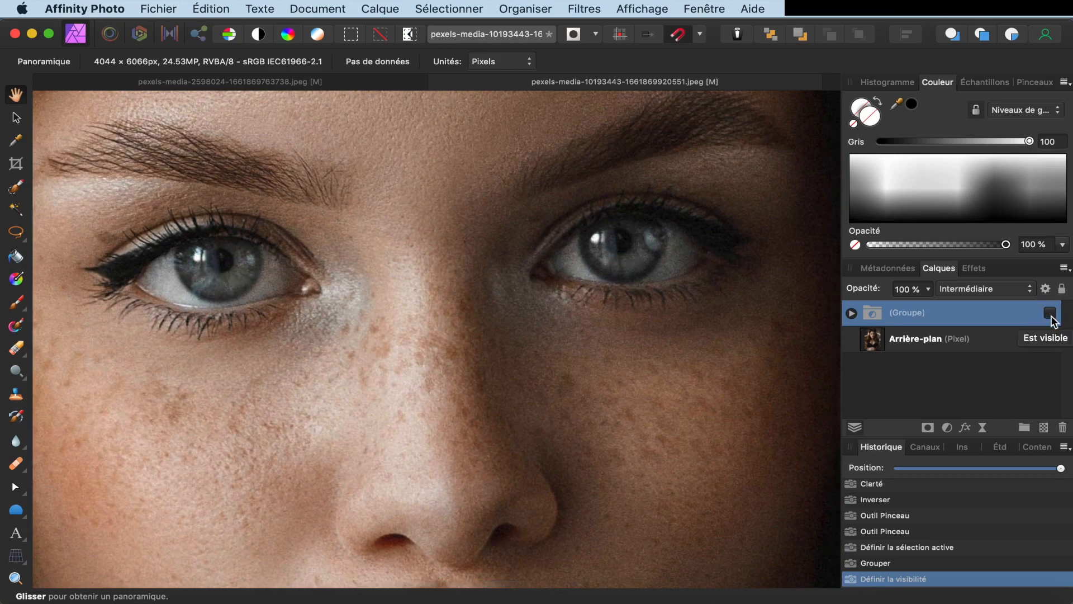
pyautogui.click(1051, 313)
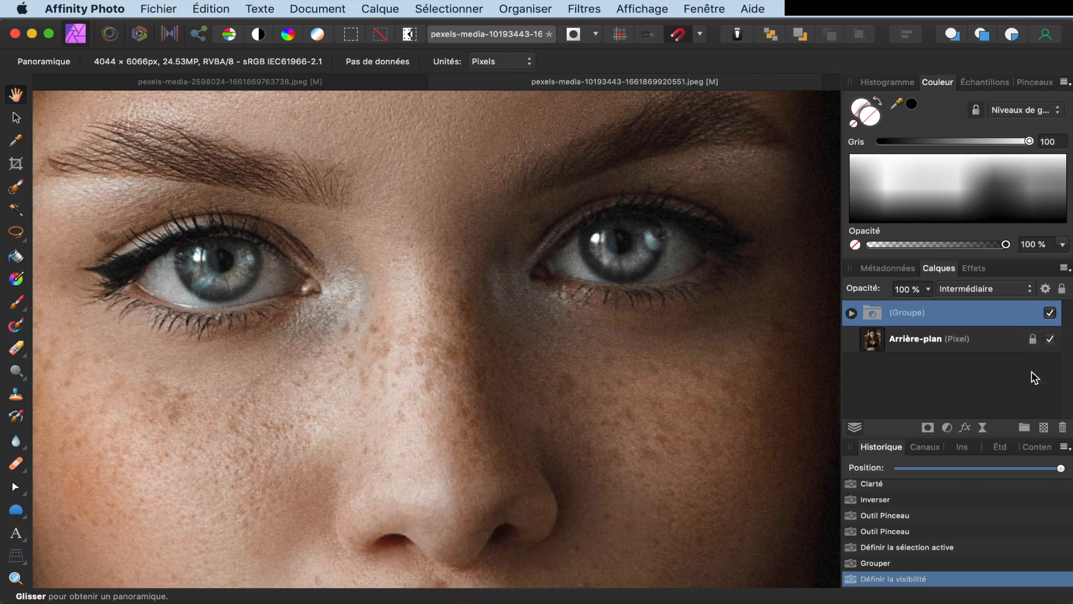
# Delete the existing adjustment group and add a Brightness/Contrast adjustment above the background layer.
pyautogui.click(1062, 429)
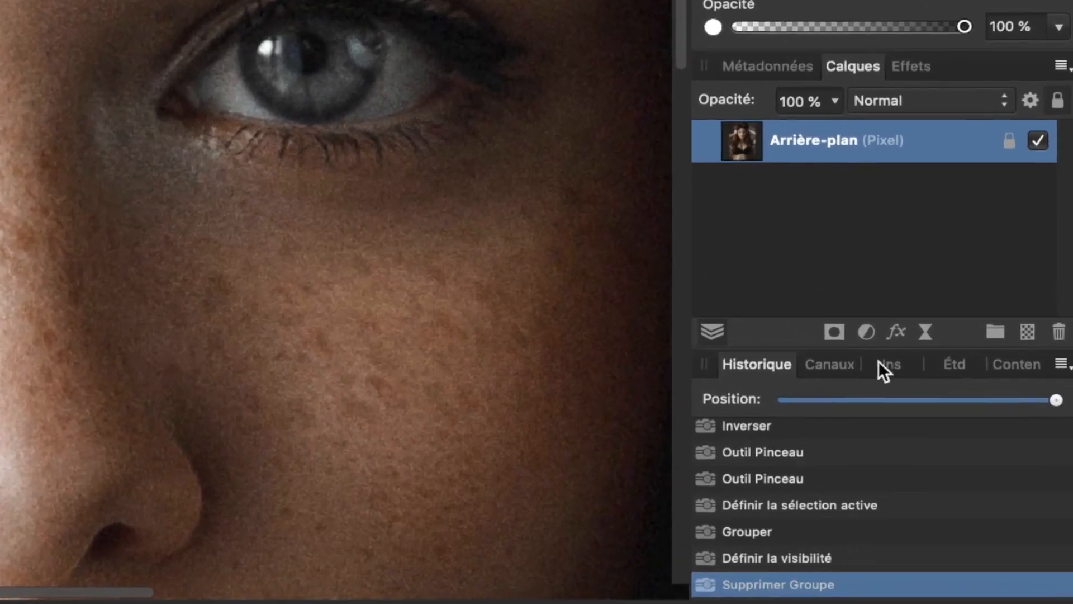
pyautogui.click(861, 324)
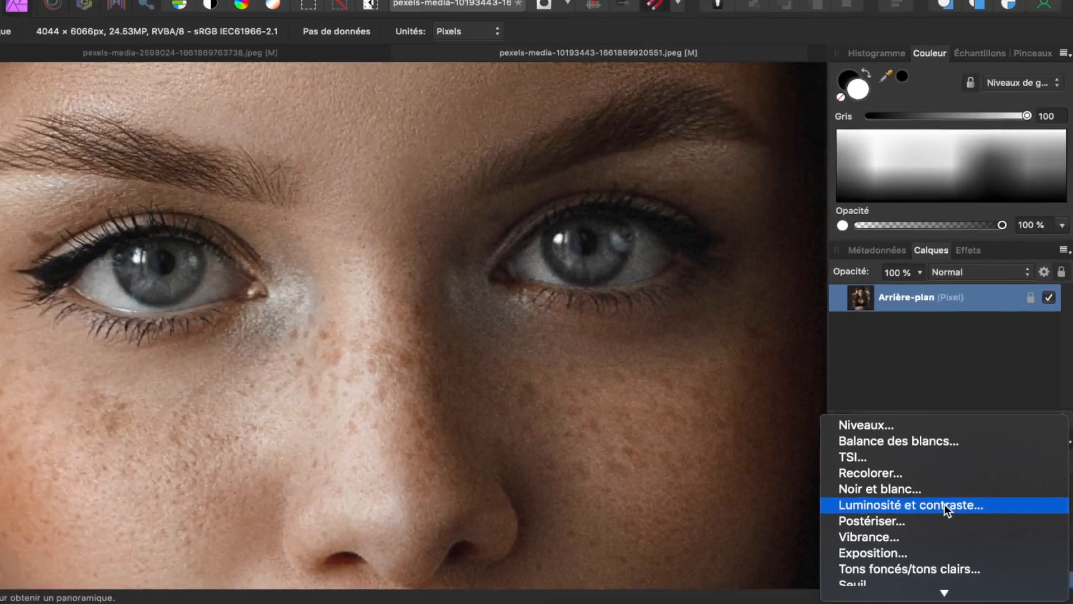
pyautogui.click(945, 505)
pyautogui.moveTo(672, 333); pyautogui.dragTo(687, 429)
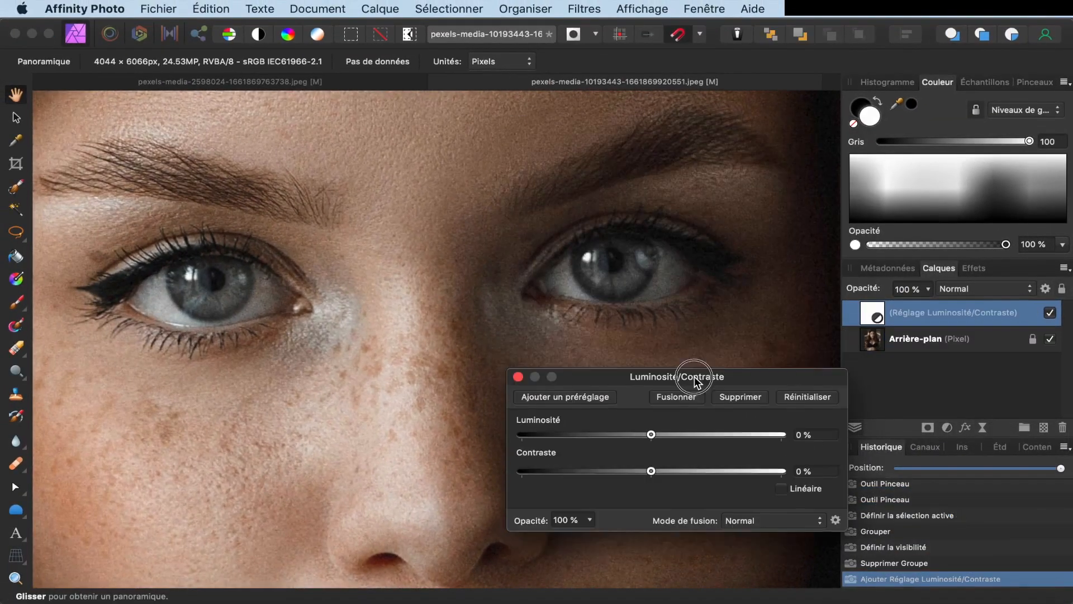
# Set the adjustment's brightness to 32% and raise its contrast slightly.
pyautogui.scroll(2, 521, 259)
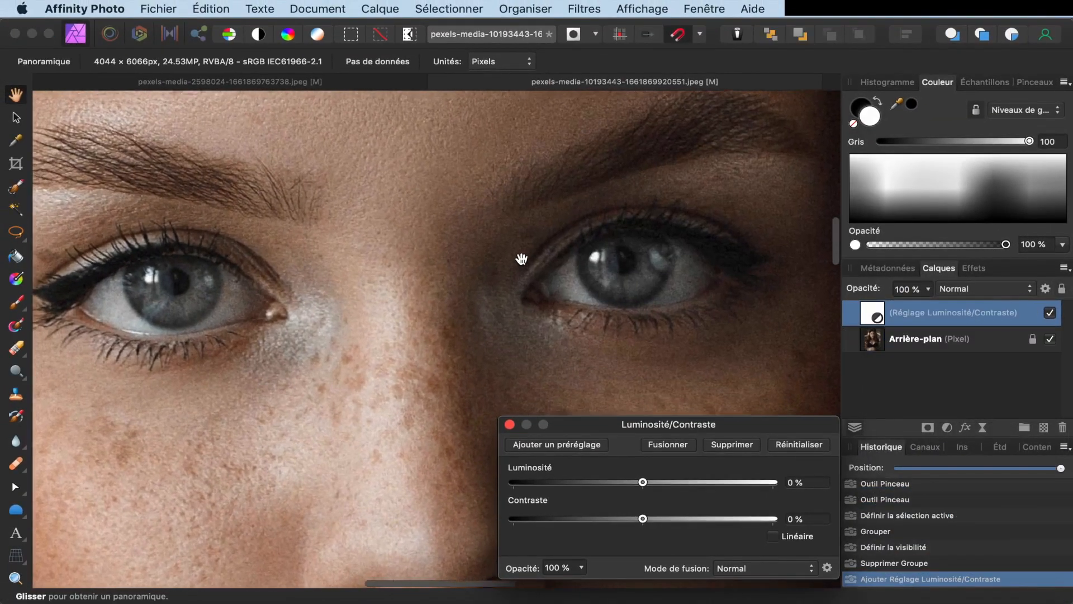
pyautogui.scroll(1, 521, 259)
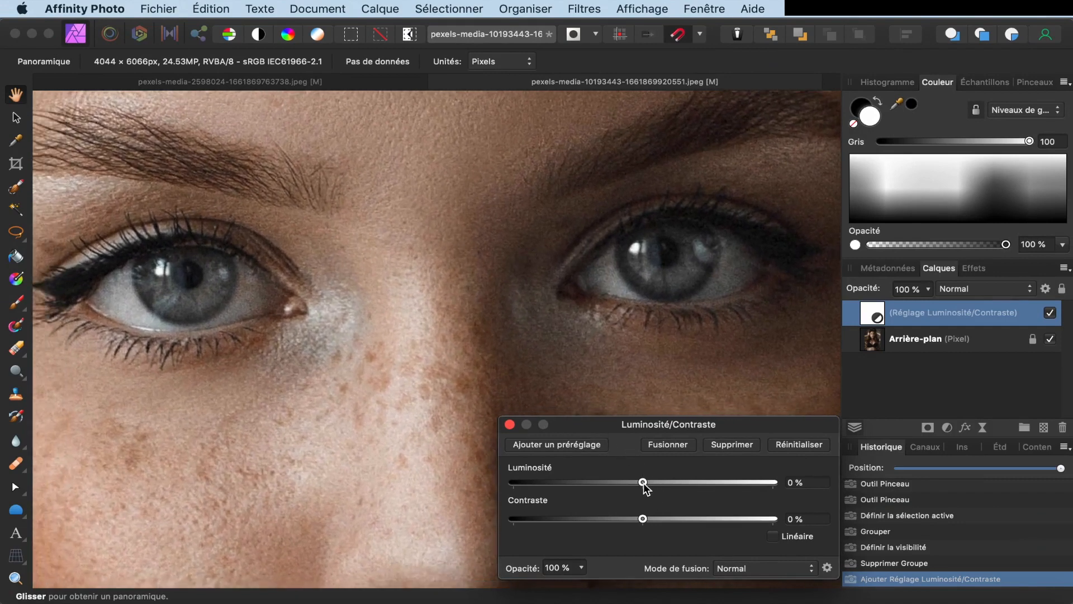
pyautogui.moveTo(643, 482); pyautogui.dragTo(688, 490)
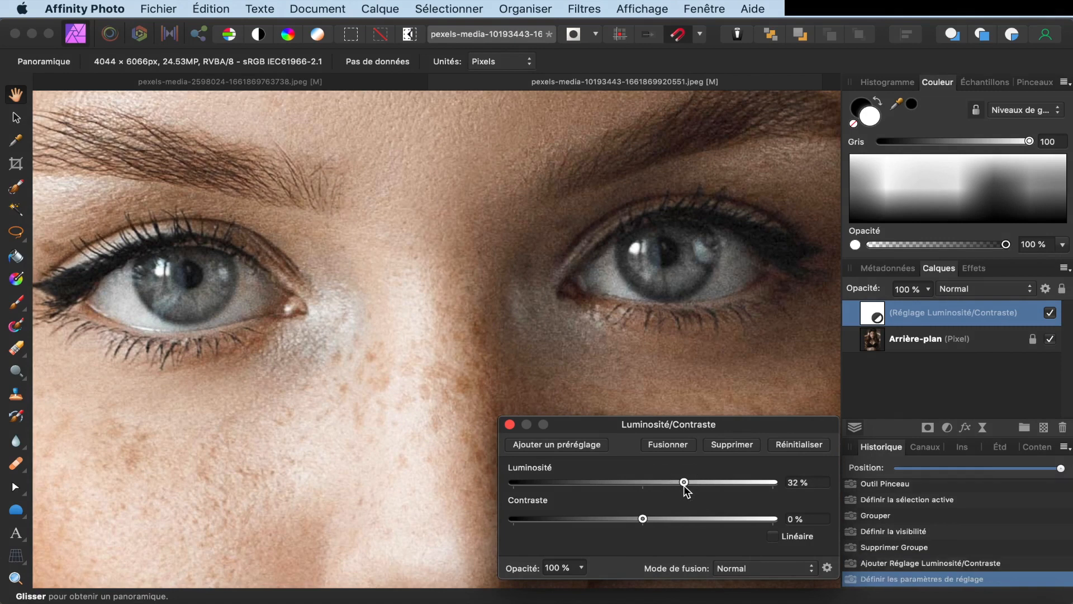
pyautogui.moveTo(646, 521); pyautogui.dragTo(660, 522)
pyautogui.click(510, 425)
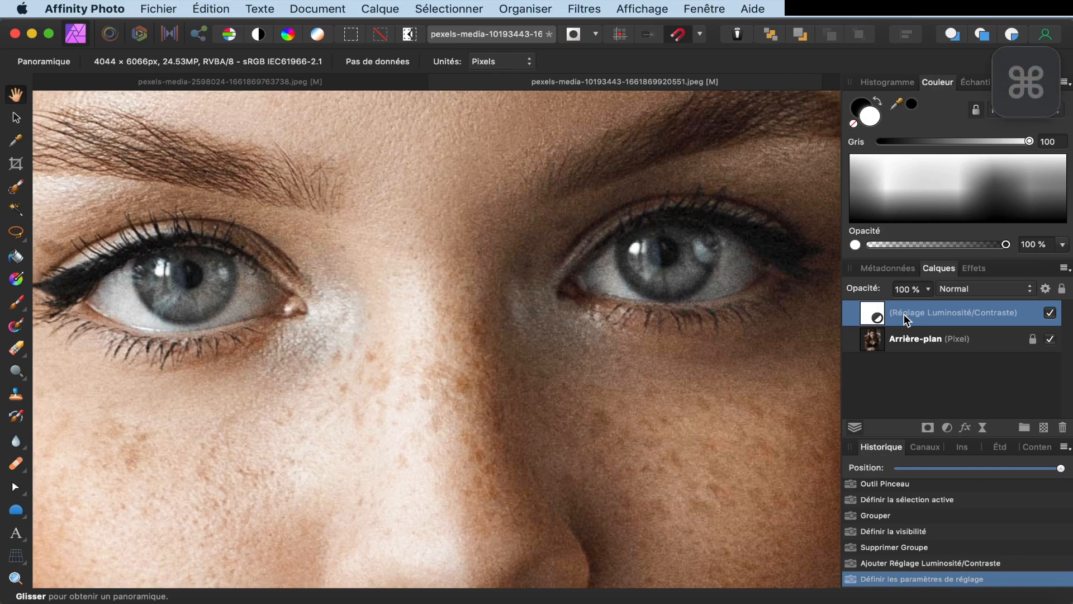
# Invert the brightening adjustment's mask and paint it in white over the iris on the shadowed side of the face.
pyautogui.press('super+i')
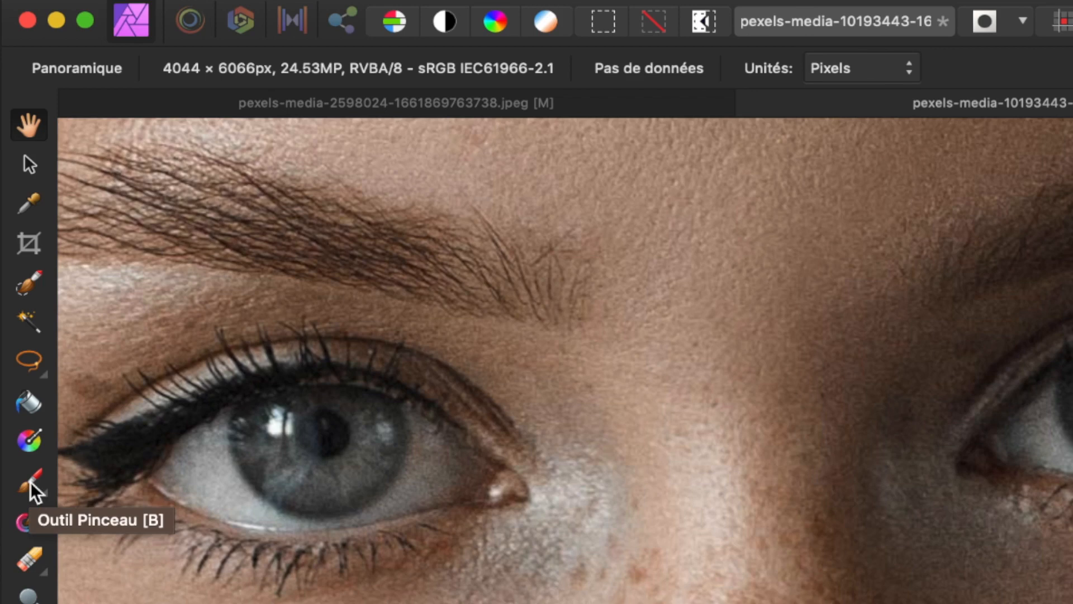
pyautogui.click(30, 490)
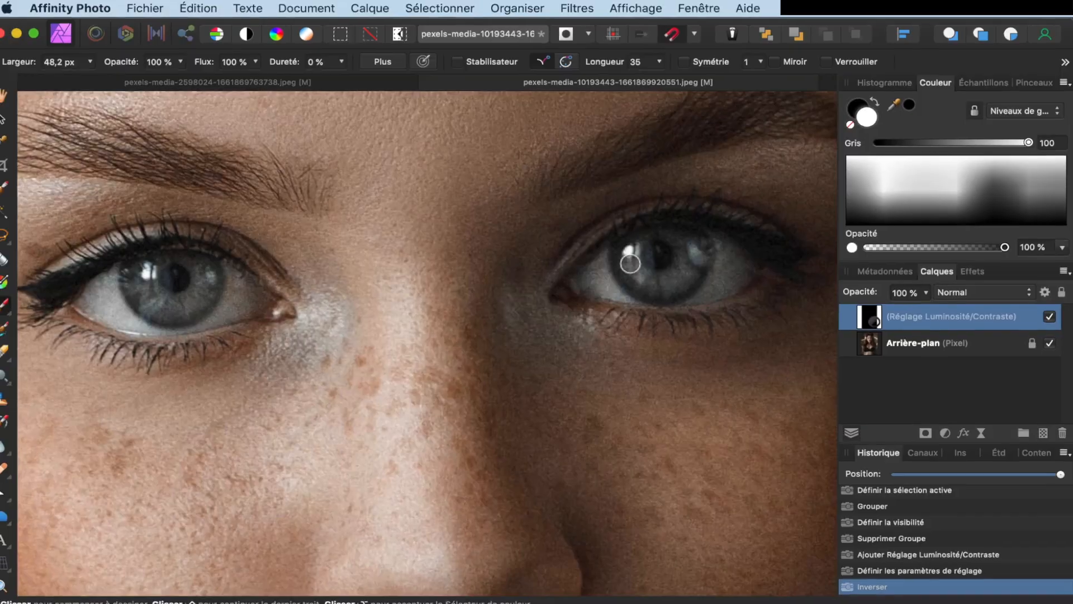
pyautogui.scroll(5, 478, 327)
pyautogui.scroll(-3, 636, 259)
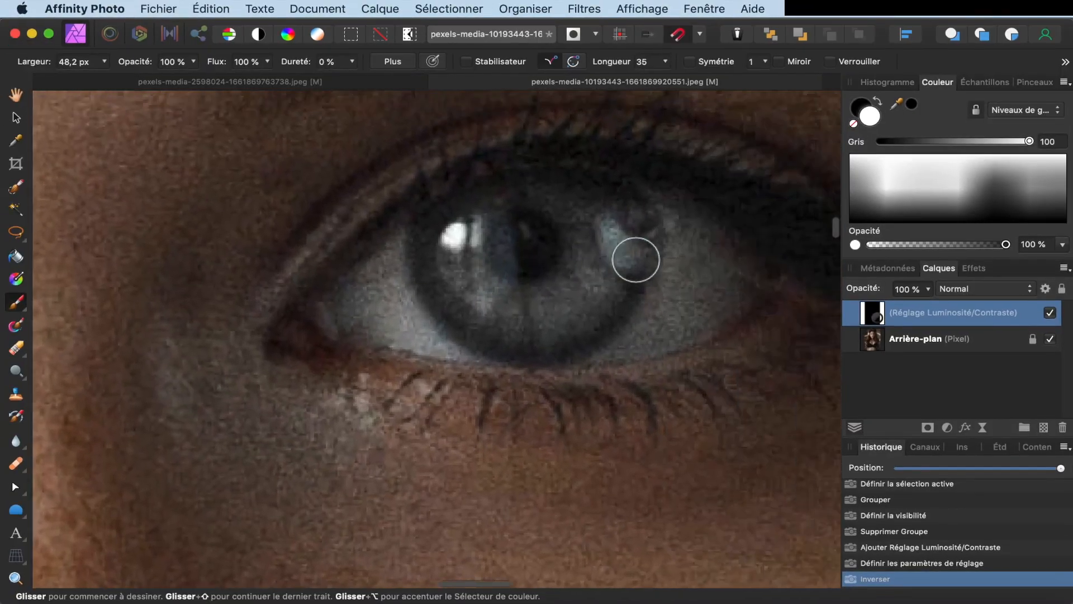
pyautogui.moveTo(419, 282)
pyautogui.mouseDown()
pyautogui.moveTo(408, 288)
pyautogui.moveTo(422, 307)
pyautogui.mouseUp()
pyautogui.moveTo(501, 356)
pyautogui.mouseDown()
pyautogui.moveTo(534, 345)
pyautogui.moveTo(569, 305)
pyautogui.moveTo(565, 266)
pyautogui.moveTo(564, 298)
pyautogui.moveTo(527, 346)
pyautogui.moveTo(482, 359)
pyautogui.moveTo(420, 280)
pyautogui.moveTo(429, 316)
pyautogui.moveTo(469, 346)
pyautogui.moveTo(534, 345)
pyautogui.moveTo(559, 304)
pyautogui.moveTo(558, 267)
pyautogui.moveTo(548, 333)
pyautogui.moveTo(603, 281)
pyautogui.moveTo(575, 364)
pyautogui.moveTo(515, 391)
pyautogui.moveTo(537, 351)
pyautogui.moveTo(508, 289)
pyautogui.mouseUp()
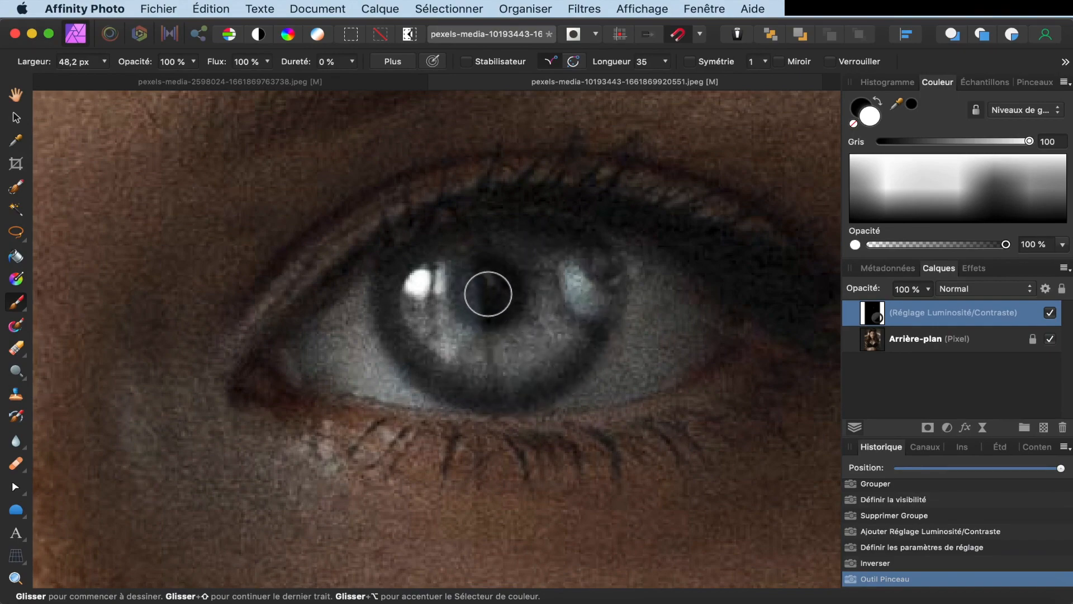
# Paint the brightening adjustment over the iris on the lit side of the face.
pyautogui.hscroll(-20, 488, 294)
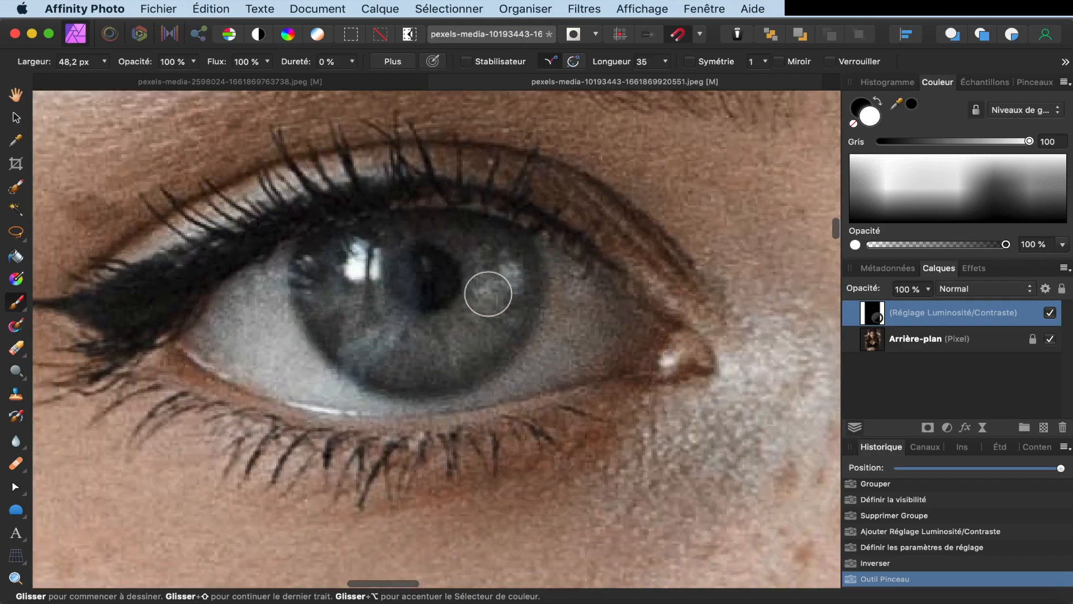
pyautogui.moveTo(488, 294)
pyautogui.mouseDown()
pyautogui.moveTo(490, 254)
pyautogui.moveTo(491, 297)
pyautogui.moveTo(467, 333)
pyautogui.moveTo(430, 343)
pyautogui.moveTo(386, 336)
pyautogui.moveTo(366, 317)
pyautogui.moveTo(357, 259)
pyautogui.moveTo(362, 309)
pyautogui.moveTo(382, 329)
pyautogui.moveTo(448, 337)
pyautogui.moveTo(480, 316)
pyautogui.moveTo(500, 252)
pyautogui.moveTo(487, 309)
pyautogui.moveTo(456, 334)
pyautogui.moveTo(384, 326)
pyautogui.moveTo(364, 307)
pyautogui.mouseUp()
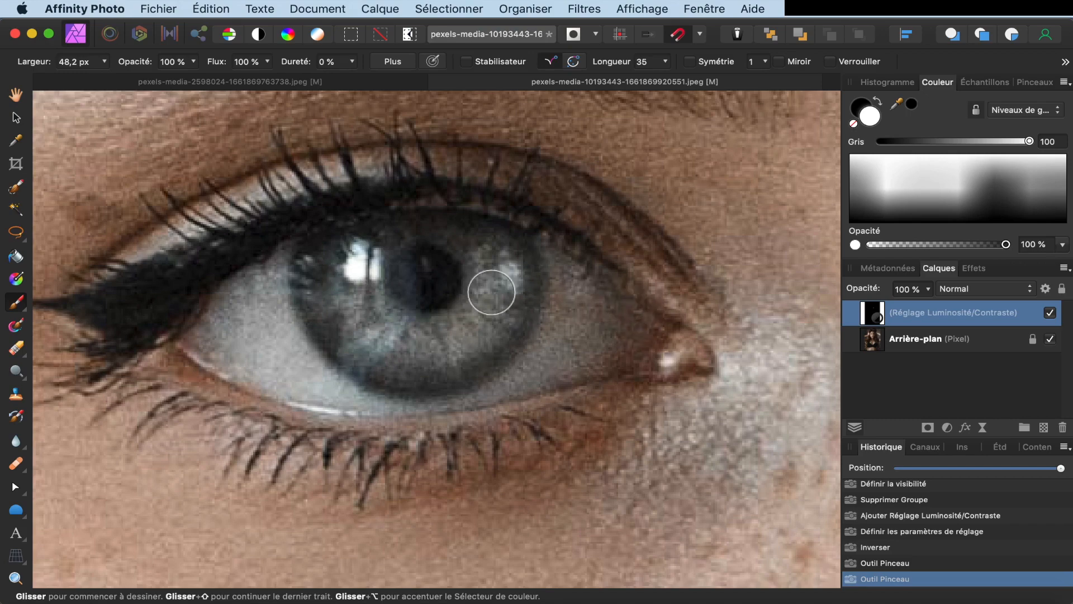
# Compare both eyes with the brightening adjustment hidden and shown.
pyautogui.scroll(-5, 537, 278)
pyautogui.scroll(2, 536, 278)
pyautogui.hscroll(1, 538, 281)
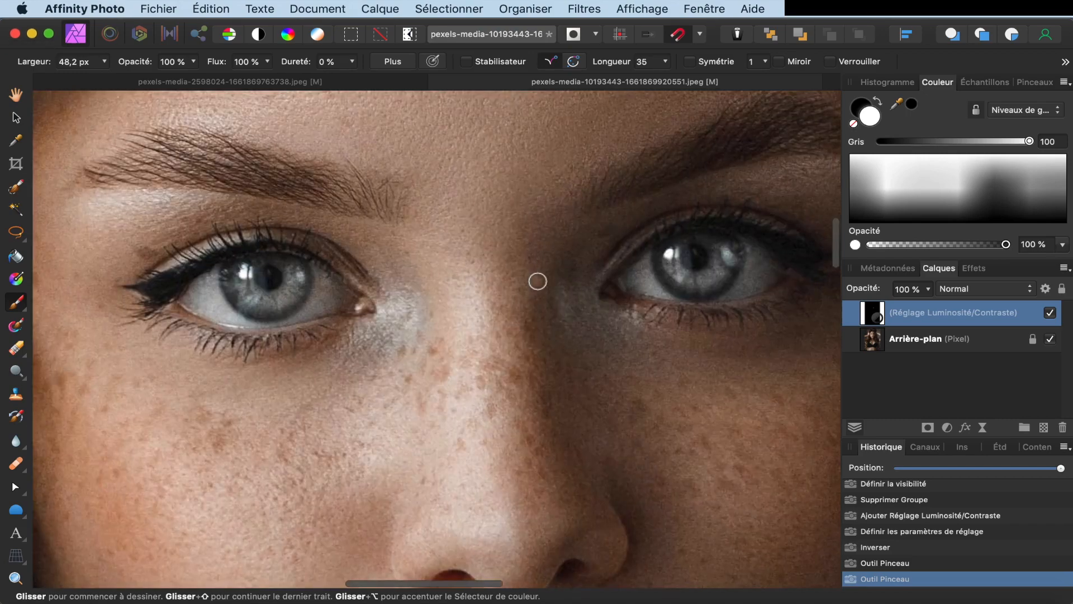
pyautogui.hscroll(4, 538, 281)
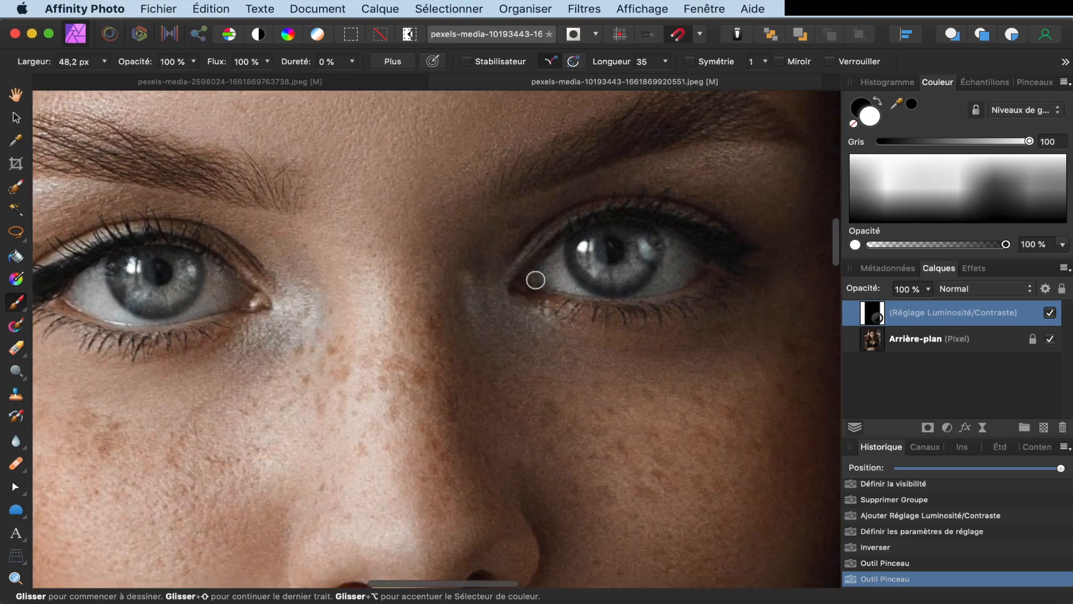
pyautogui.click(1052, 313)
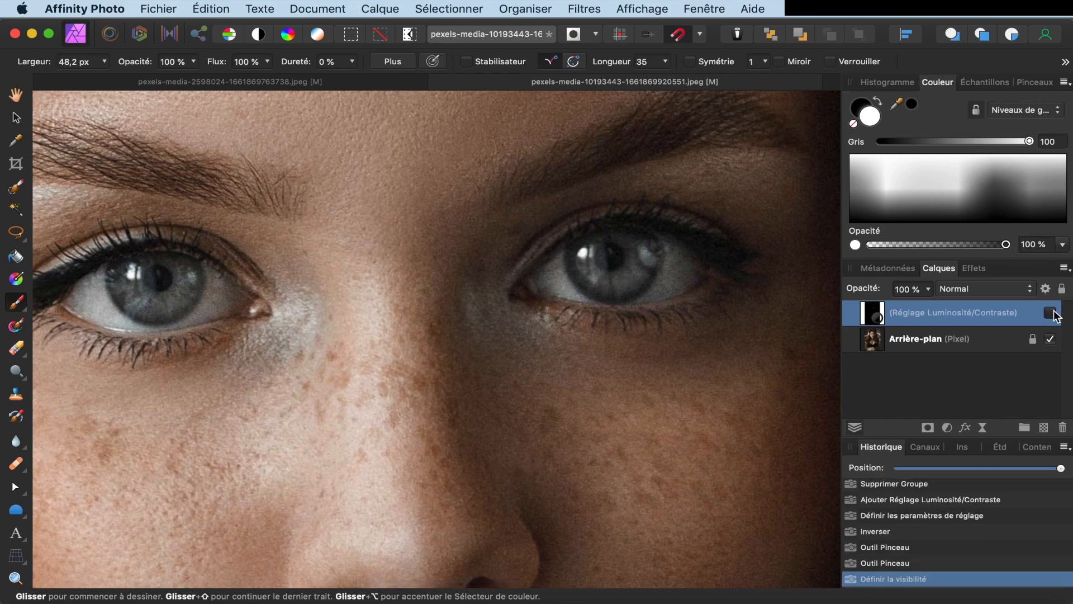
pyautogui.click(1052, 313)
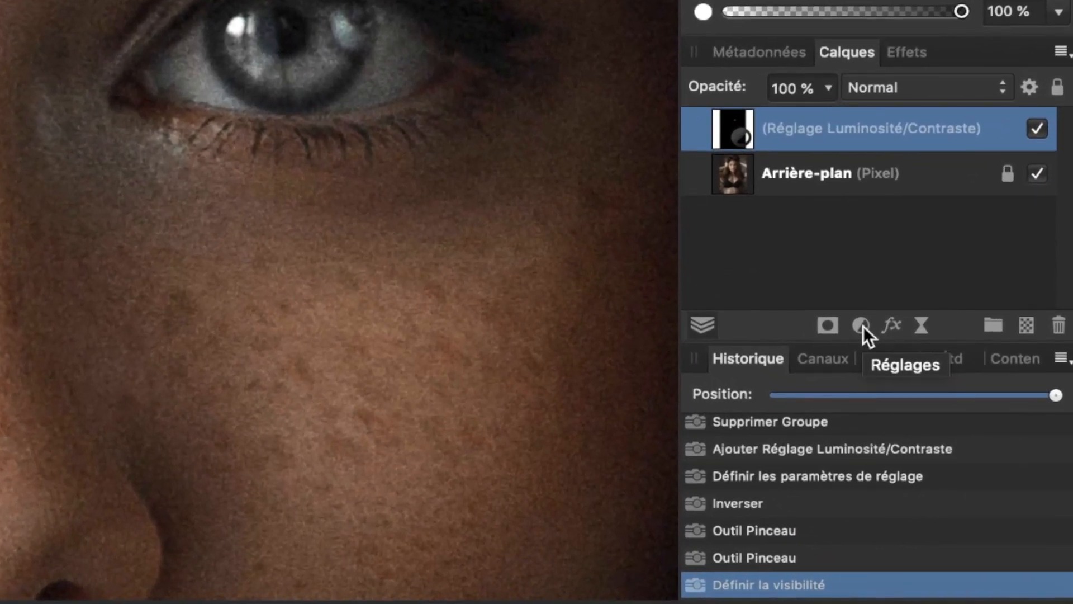
# Add a second Brightness/Contrast adjustment with brightness at -26% and contrast at 7%.
pyautogui.click(872, 338)
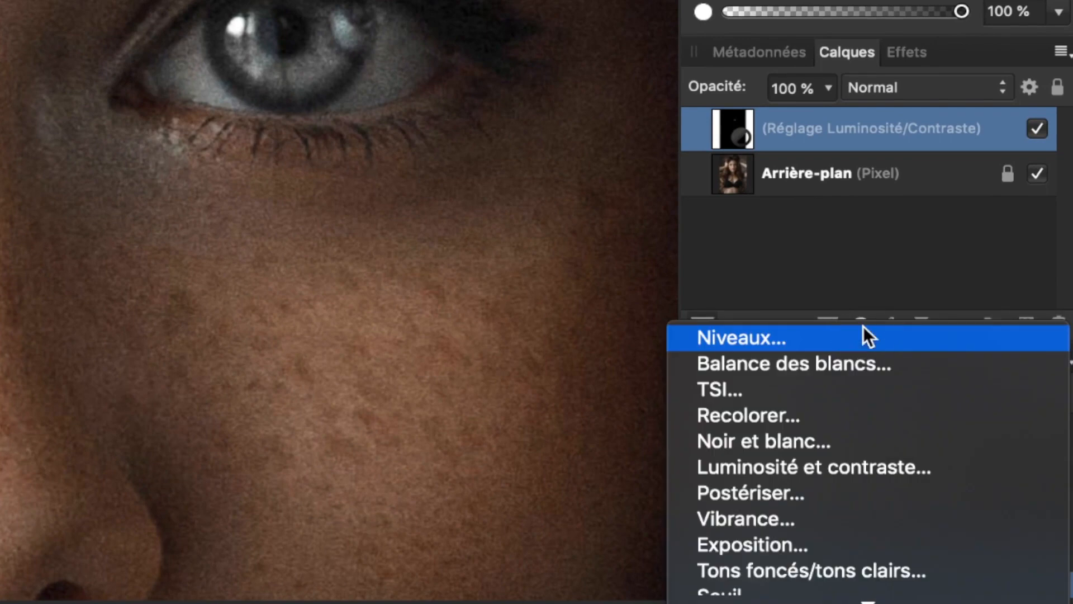
pyautogui.click(857, 464)
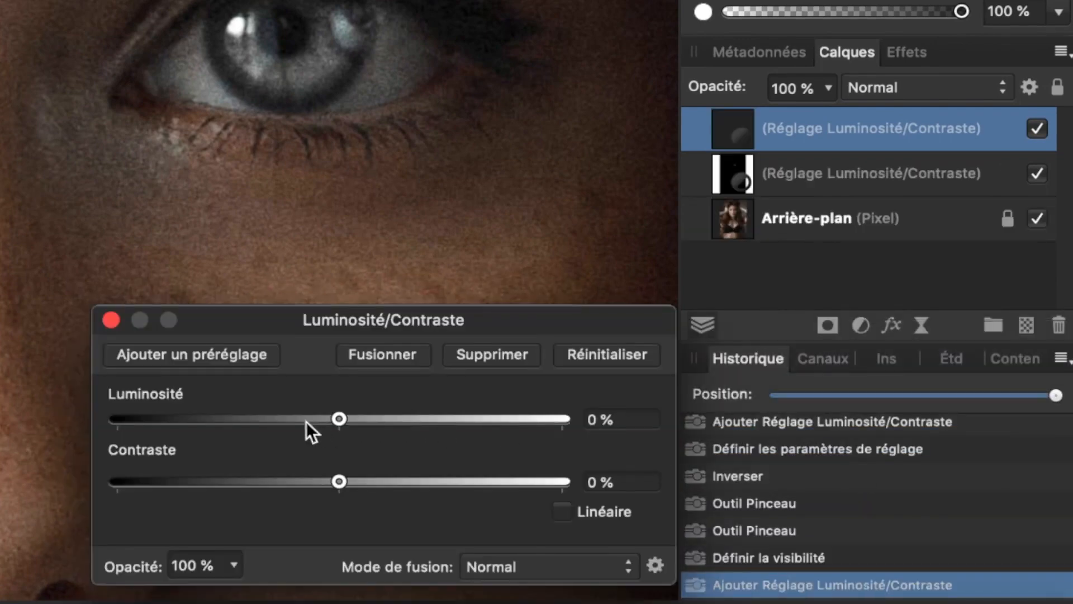
pyautogui.moveTo(337, 423); pyautogui.dragTo(298, 424)
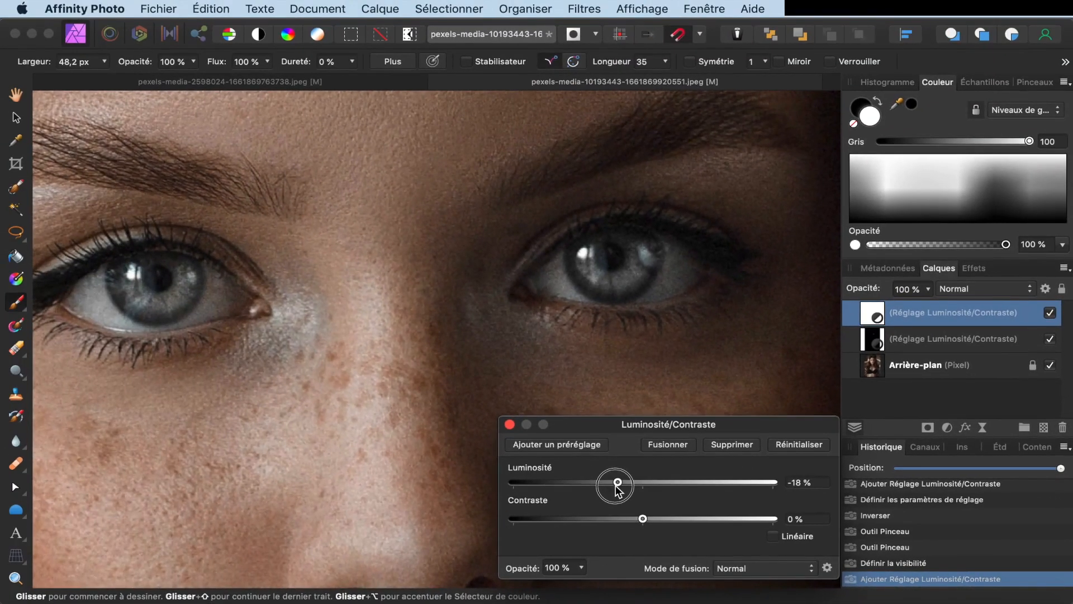
pyautogui.moveTo(617, 490); pyautogui.dragTo(612, 485)
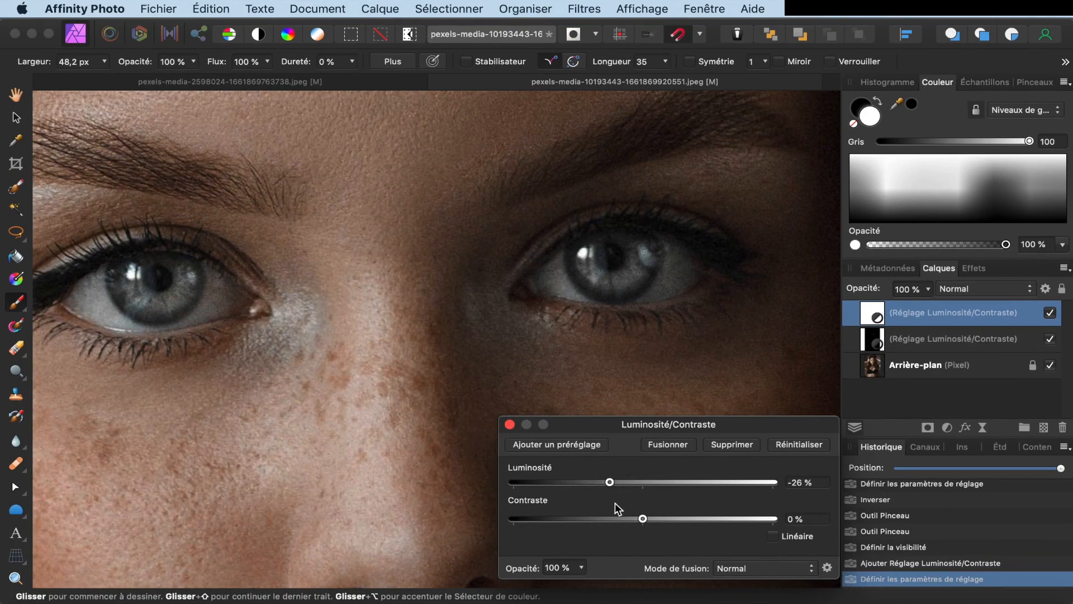
pyautogui.moveTo(644, 520); pyautogui.dragTo(653, 520)
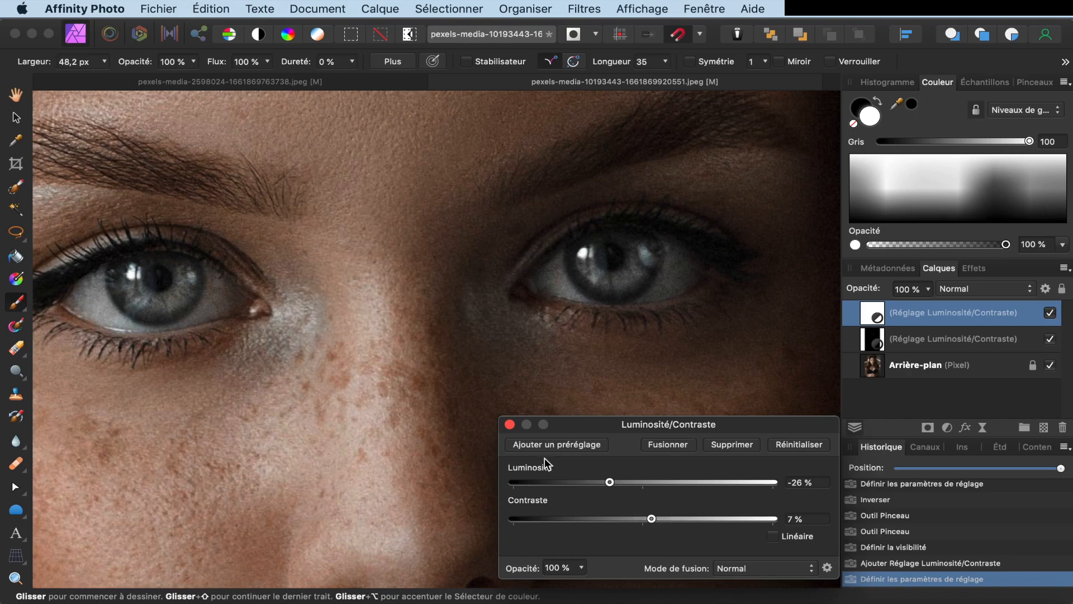
pyautogui.click(510, 425)
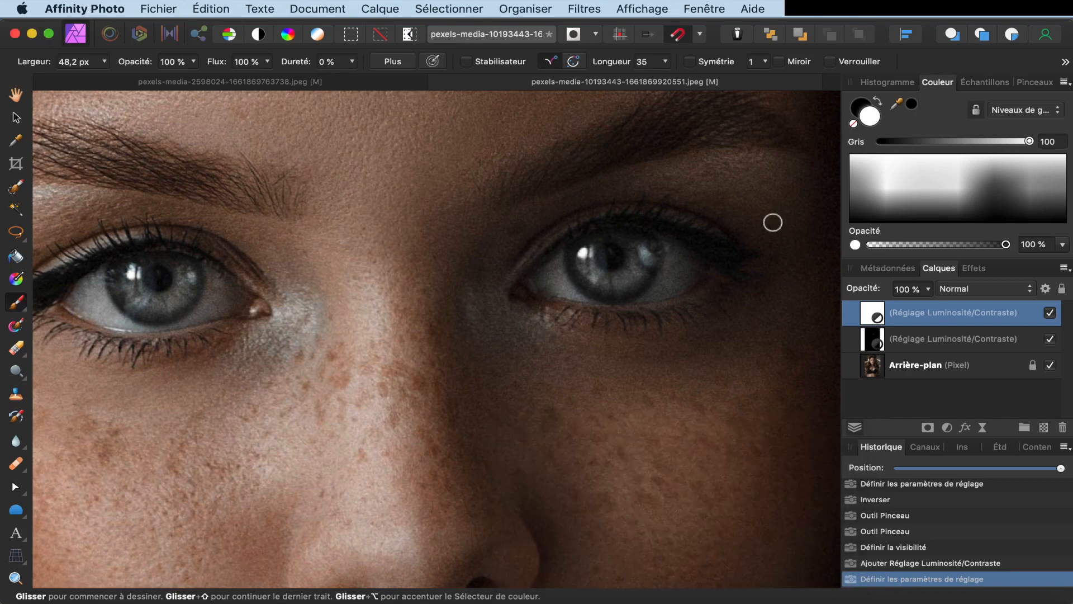
# Invert the darkening adjustment's mask and paint around the rim of the shadowed-side iris with a 21.4 px brush.
pyautogui.press('super+i')
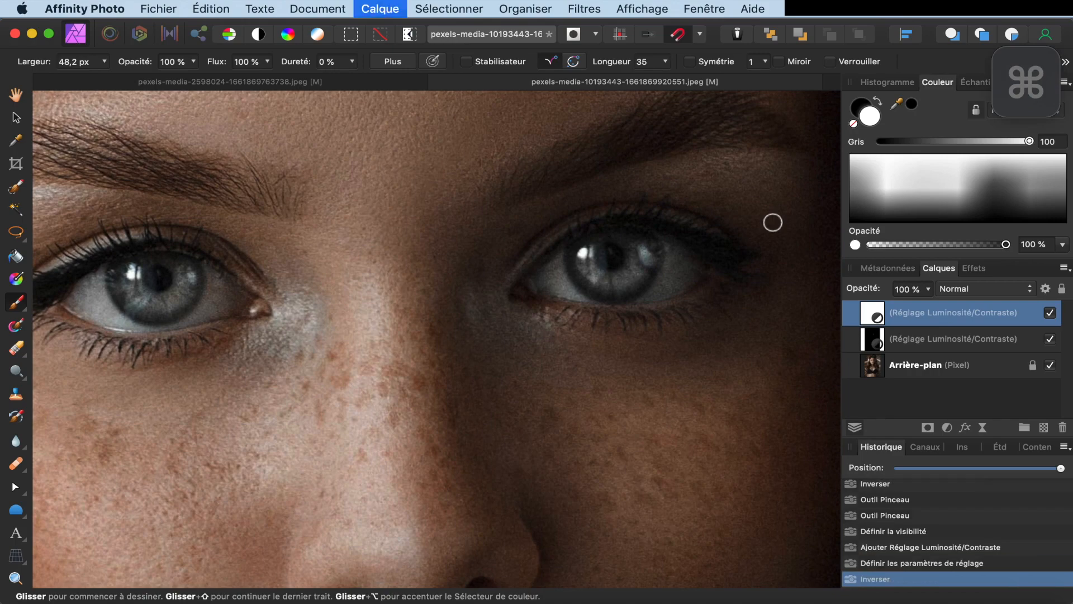
pyautogui.scroll(5, 609, 269)
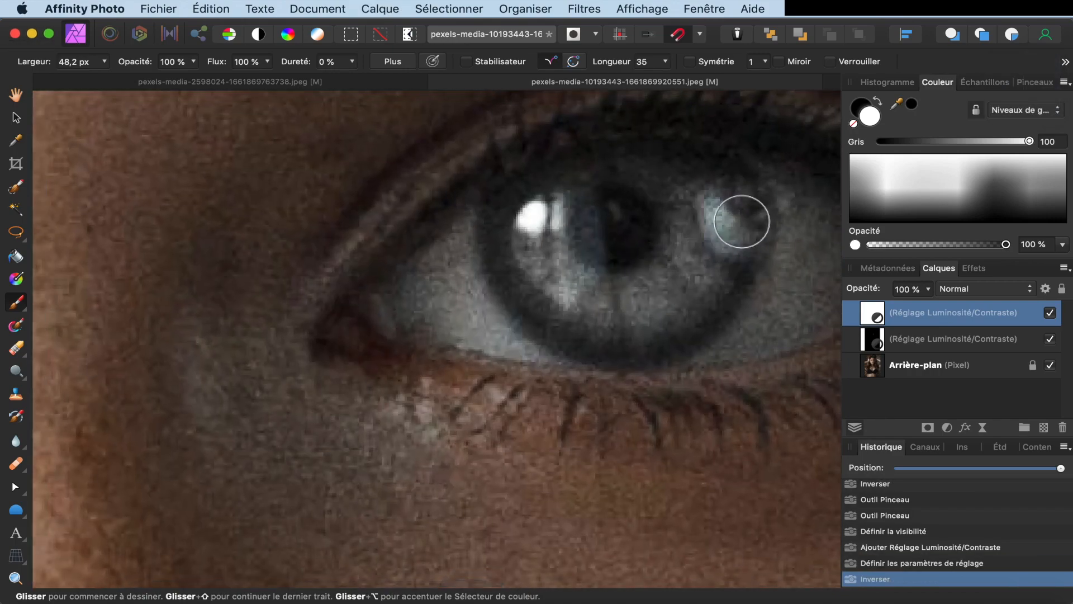
pyautogui.press('[')
pyautogui.press('[')
pyautogui.press('[')
pyautogui.press('[')
pyautogui.press('[')
pyautogui.press('[')
pyautogui.press('[')
pyautogui.press('[')
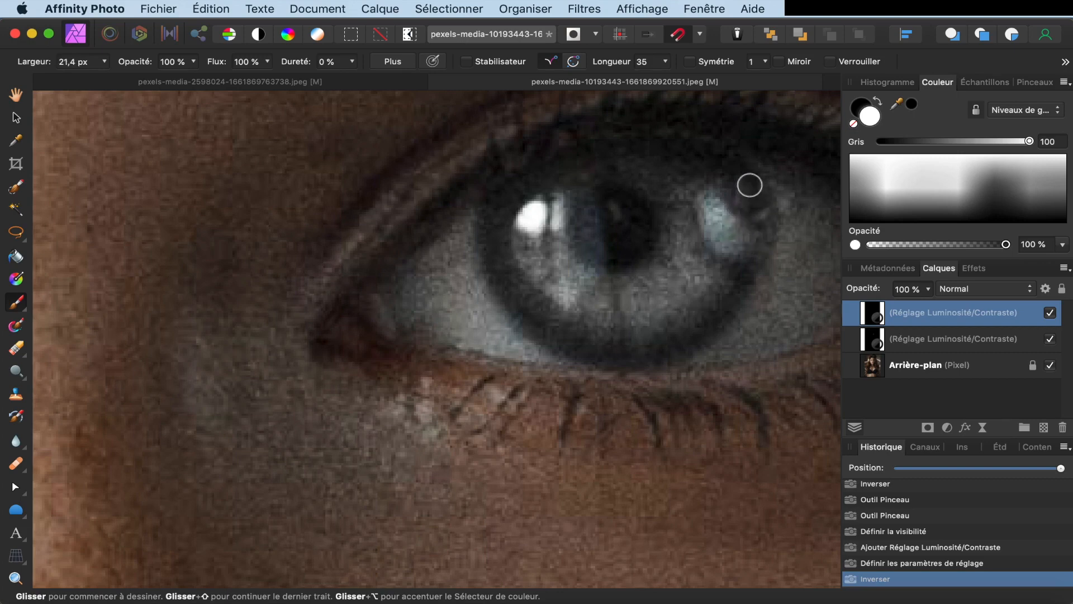
pyautogui.moveTo(740, 178); pyautogui.dragTo(743, 187)
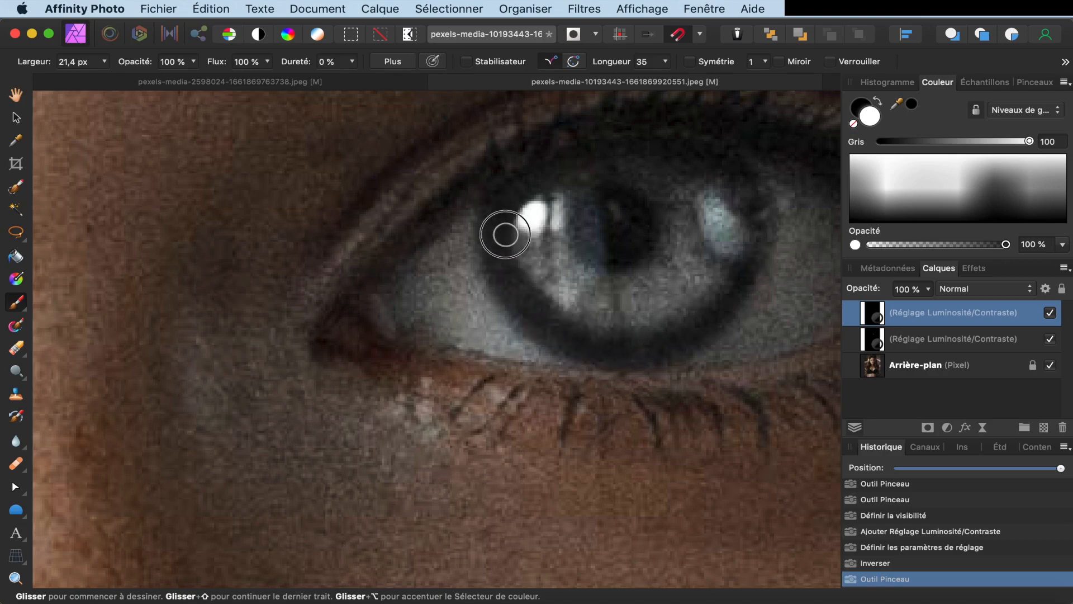
# Paint the darkening adjustment around the iris rim of the eye on the lit side of the face.
pyautogui.scroll(-3, 659, 340)
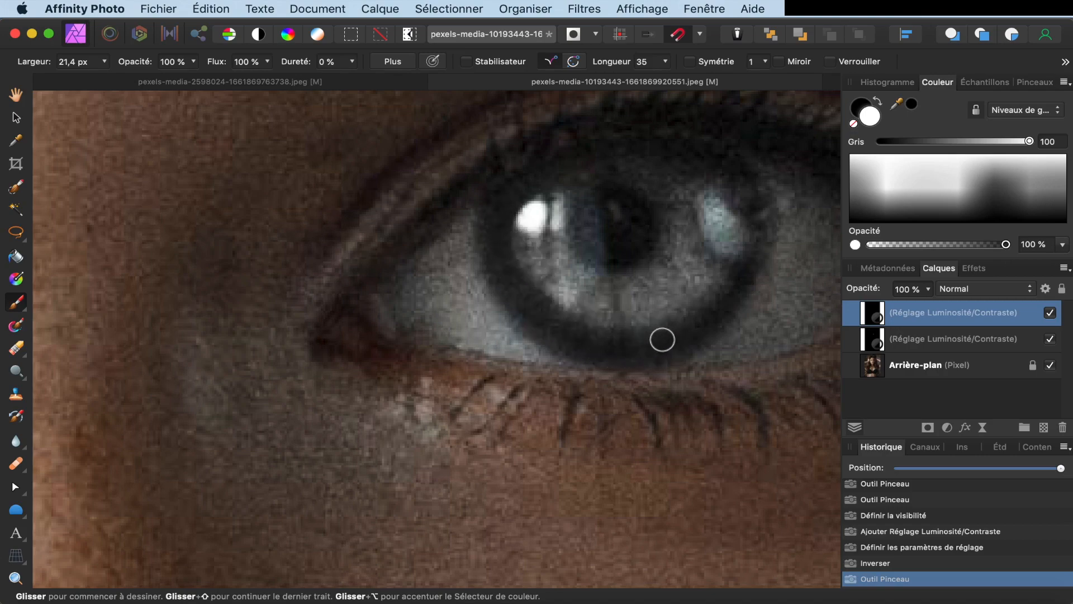
pyautogui.hscroll(-15, 659, 340)
pyautogui.hscroll(-5, 662, 339)
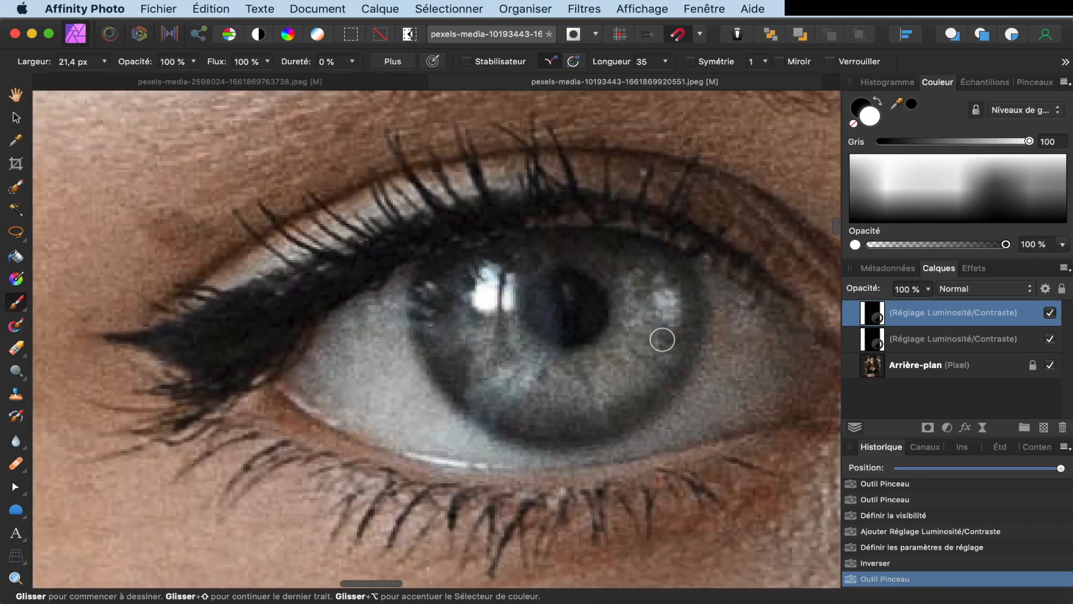
pyautogui.moveTo(694, 295)
pyautogui.mouseDown()
pyautogui.moveTo(687, 280)
pyautogui.moveTo(694, 313)
pyautogui.mouseUp()
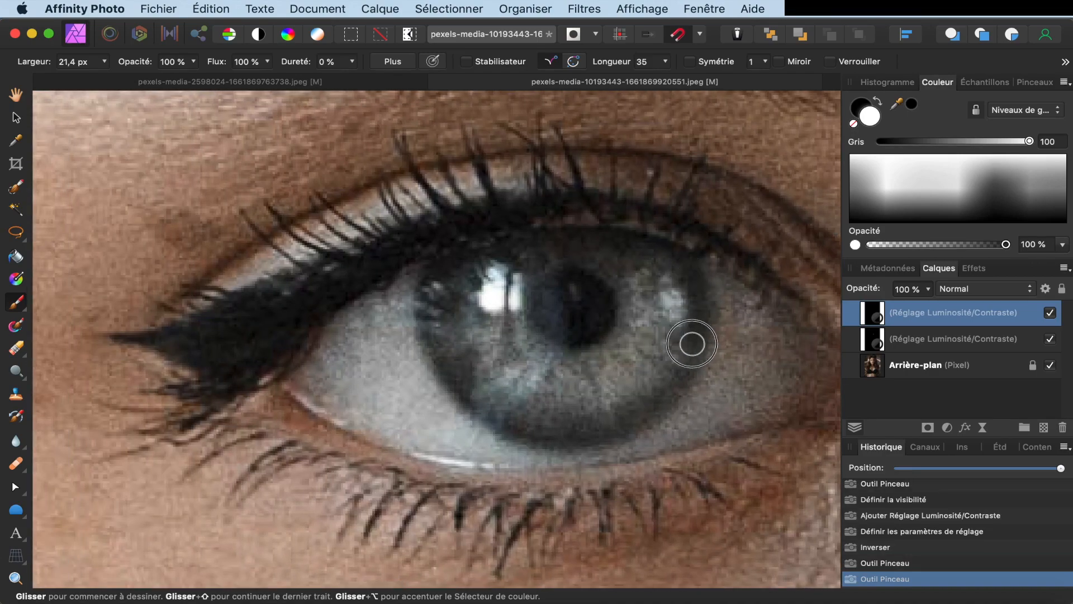
pyautogui.moveTo(563, 421)
pyautogui.mouseDown()
pyautogui.moveTo(503, 401)
pyautogui.moveTo(472, 372)
pyautogui.moveTo(446, 308)
pyautogui.mouseUp()
pyautogui.scroll(-2, 445, 309)
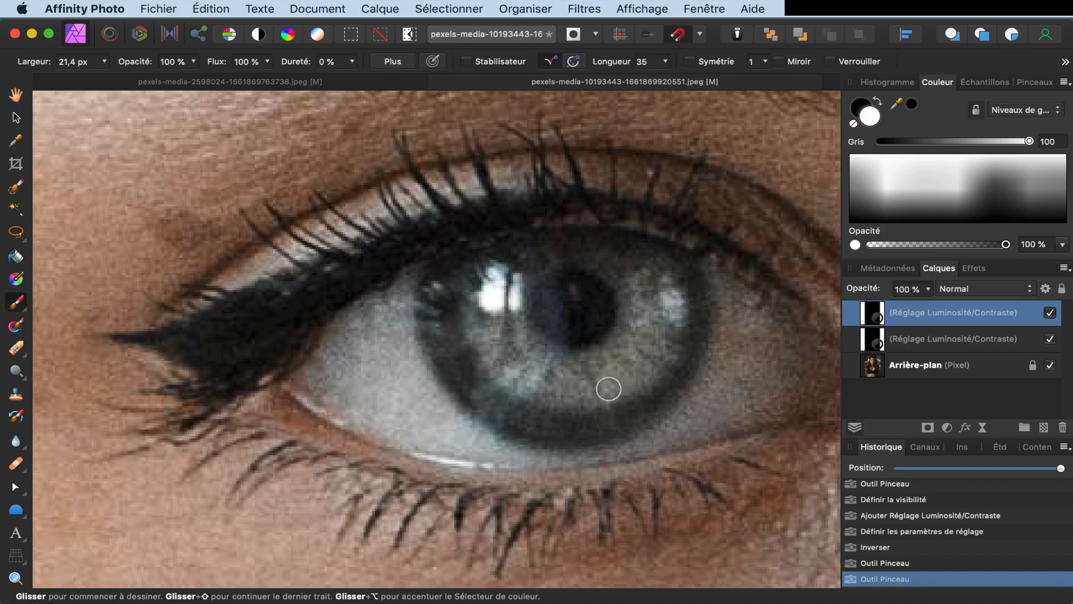
# Lower the layer opacity of the rim-darkening Brightness/Contrast adjustment to 29%.
pyautogui.scroll(-5, 632, 280)
pyautogui.hscroll(8, 634, 281)
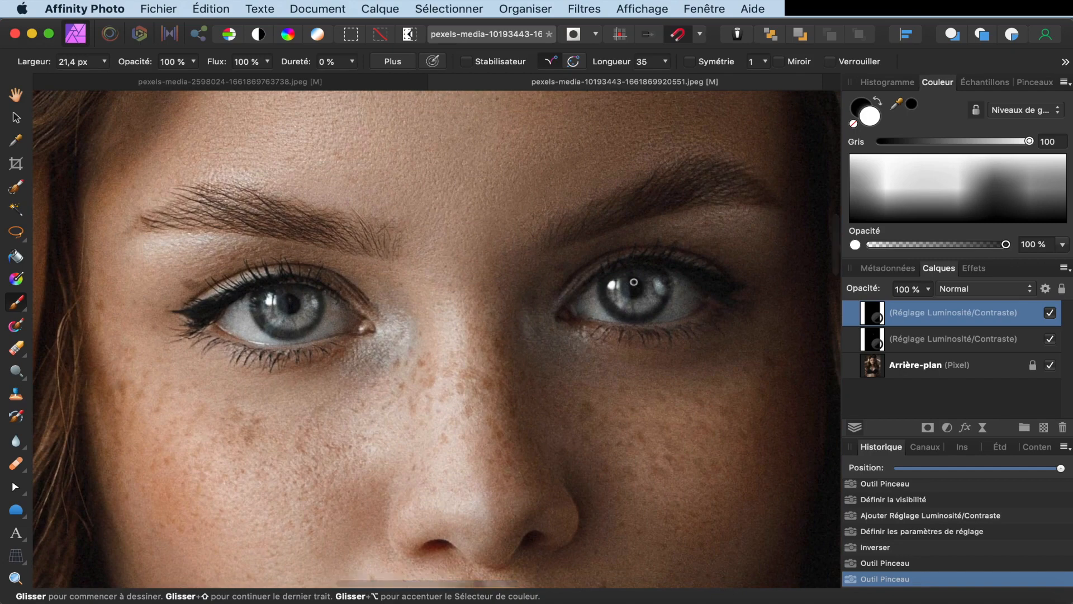
pyautogui.scroll(1, 634, 281)
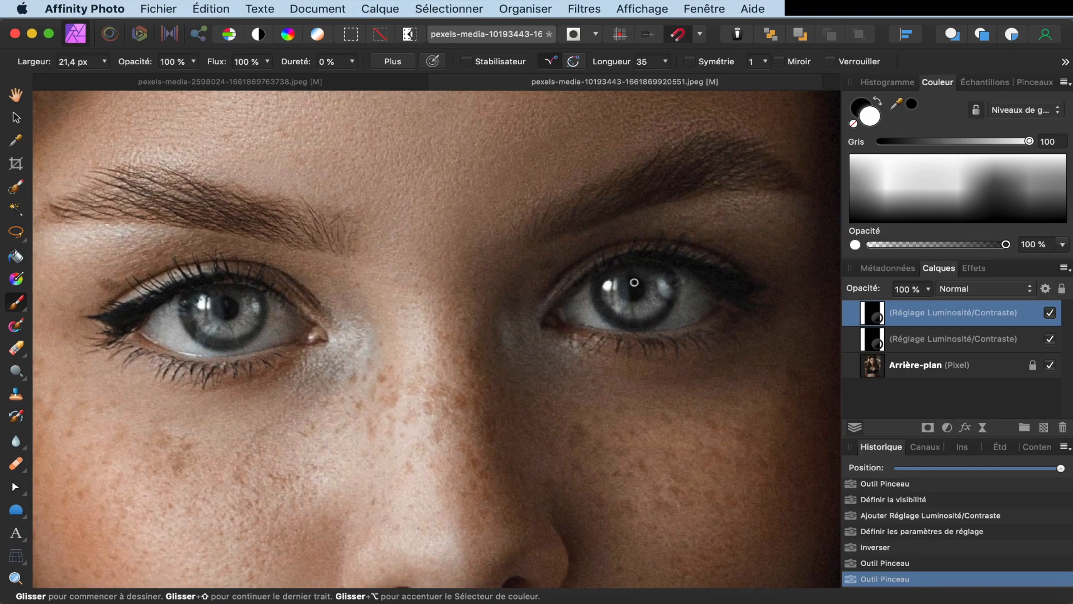
pyautogui.scroll(-5, 634, 282)
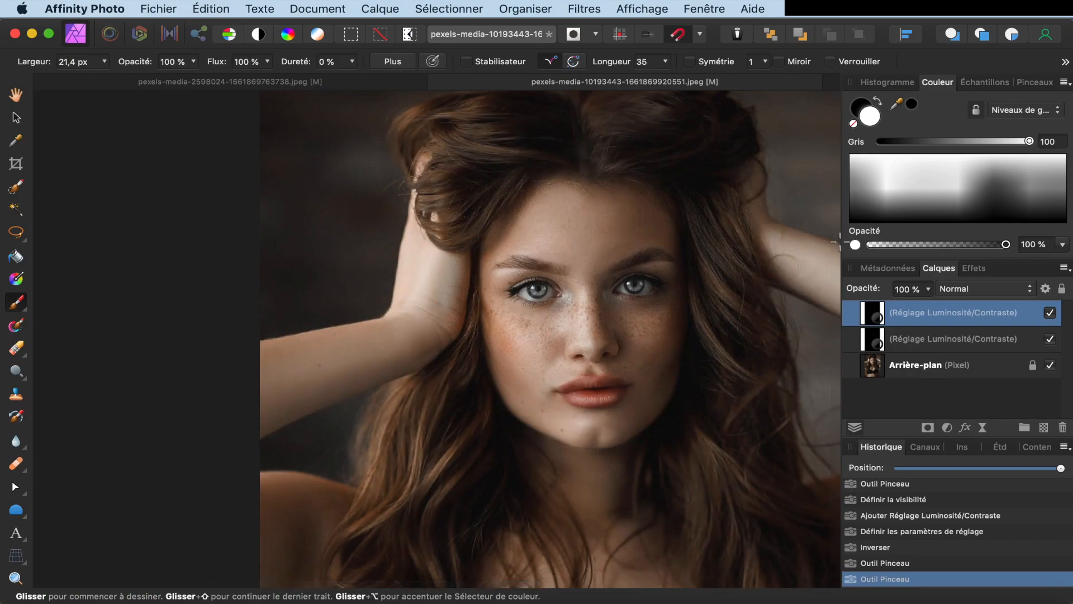
pyautogui.scroll(5, 777, 222)
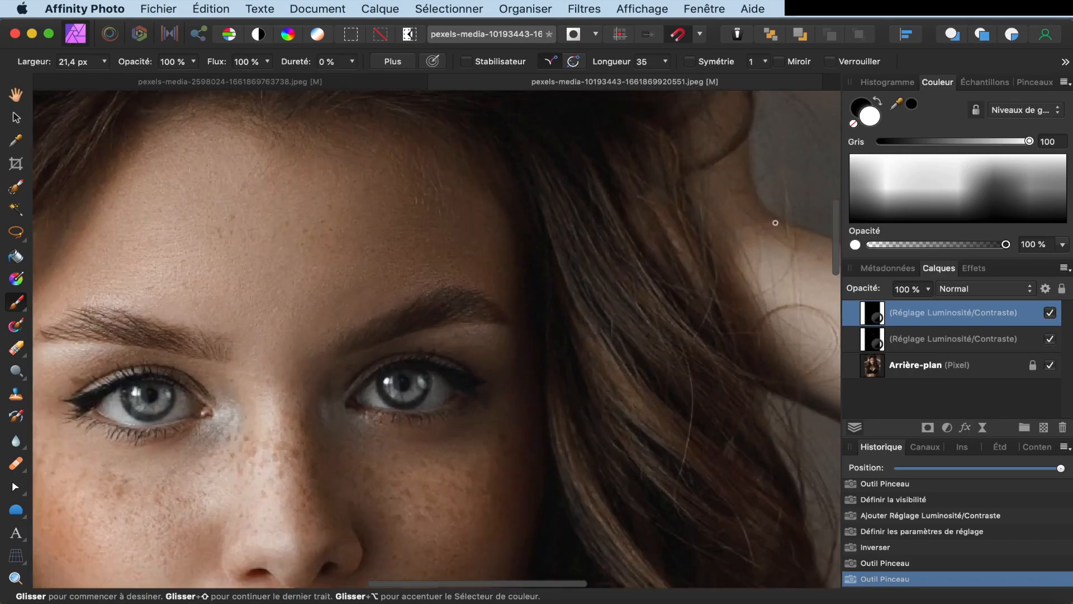
pyautogui.scroll(3, 775, 223)
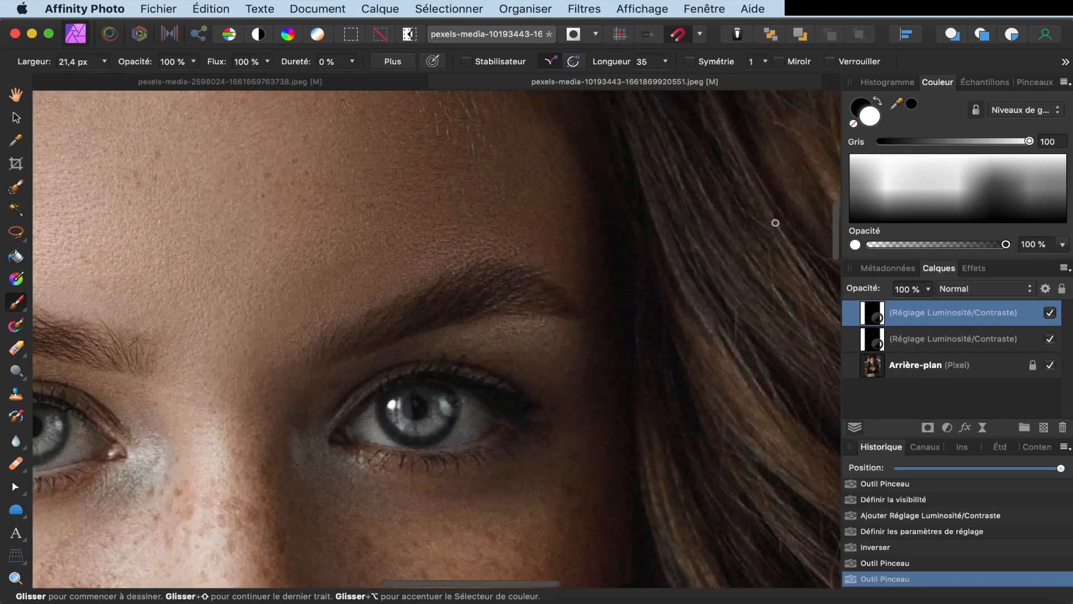
pyautogui.scroll(-2, 776, 223)
pyautogui.scroll(-1, 775, 223)
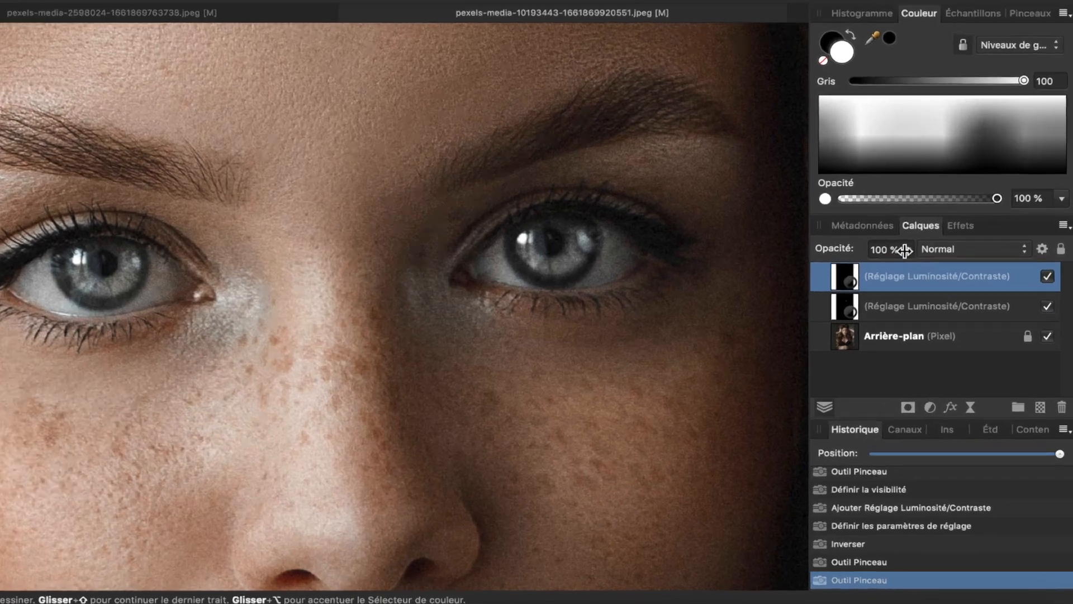
pyautogui.click(930, 289)
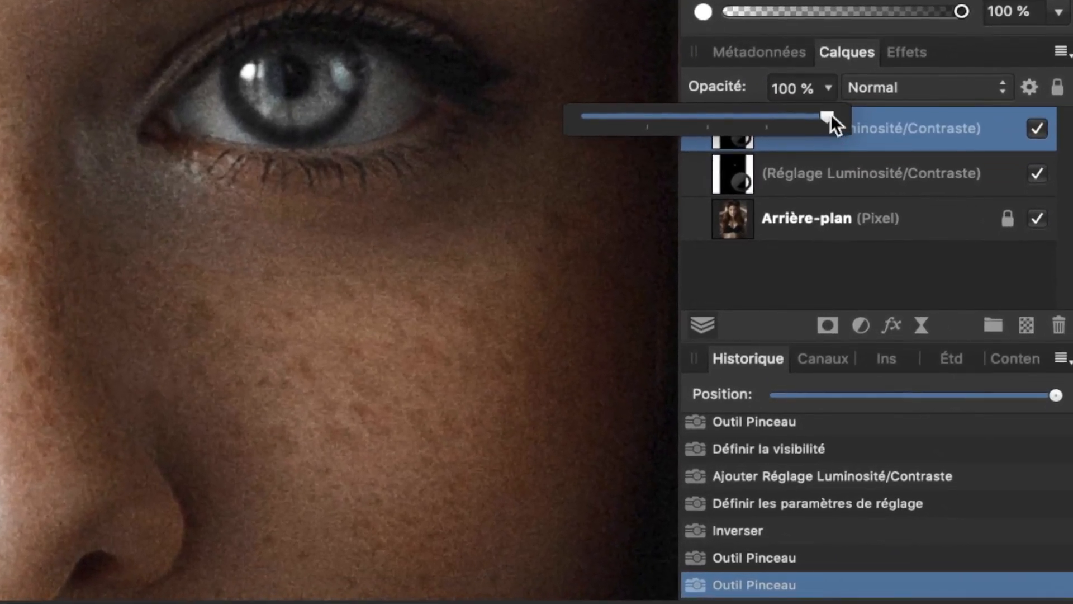
pyautogui.moveTo(828, 115); pyautogui.dragTo(658, 125)
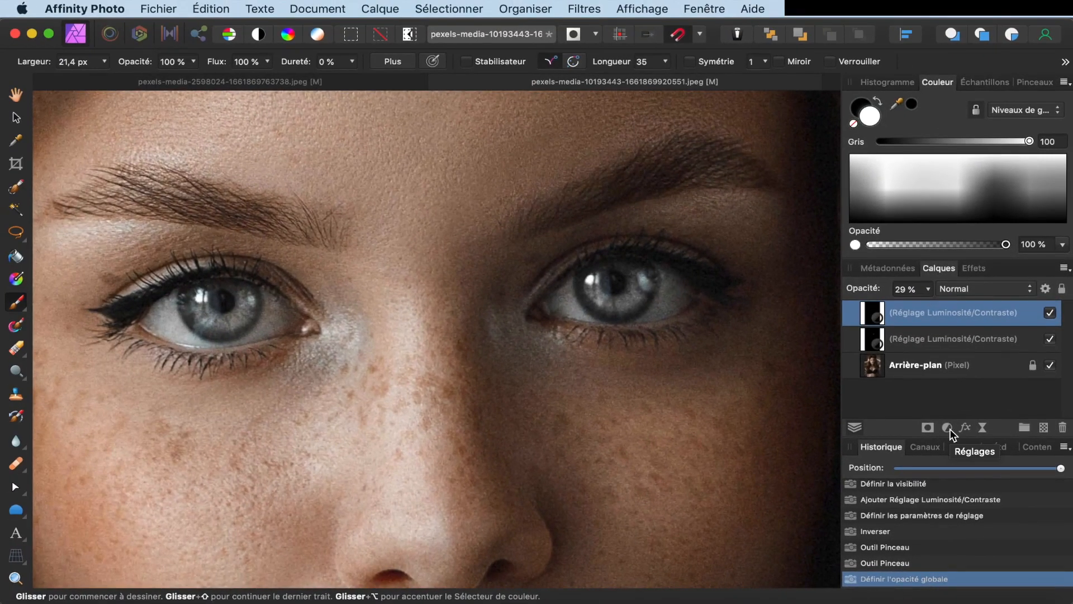
# Add an HSL (TSI) adjustment above the other layers with a saturation shift of 56%.
pyautogui.click(950, 428)
pyautogui.click(992, 388)
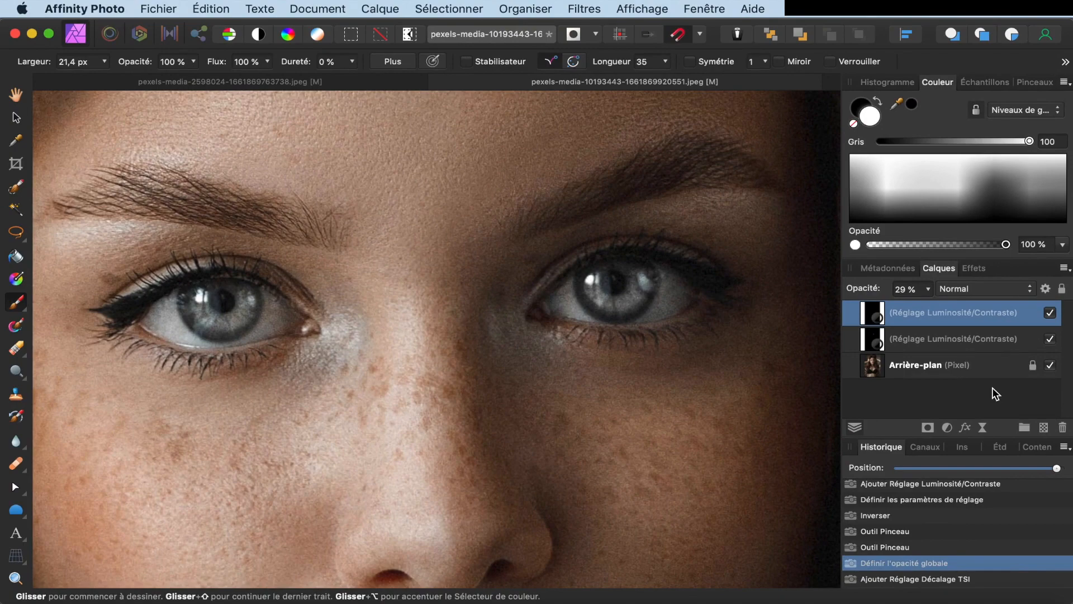
pyautogui.click(950, 429)
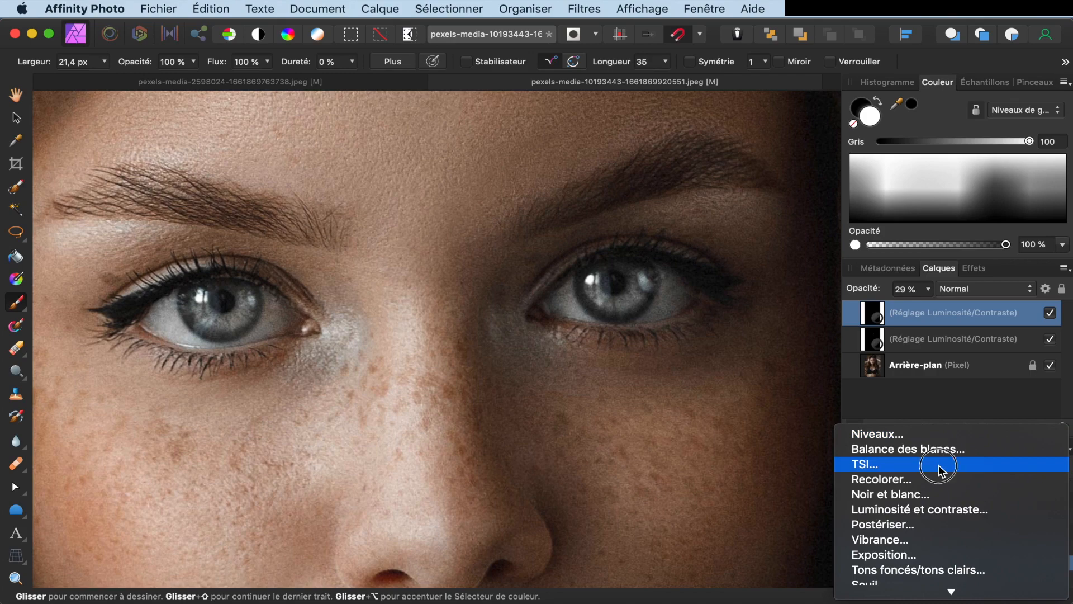
pyautogui.click(939, 466)
pyautogui.moveTo(901, 149); pyautogui.dragTo(946, 139)
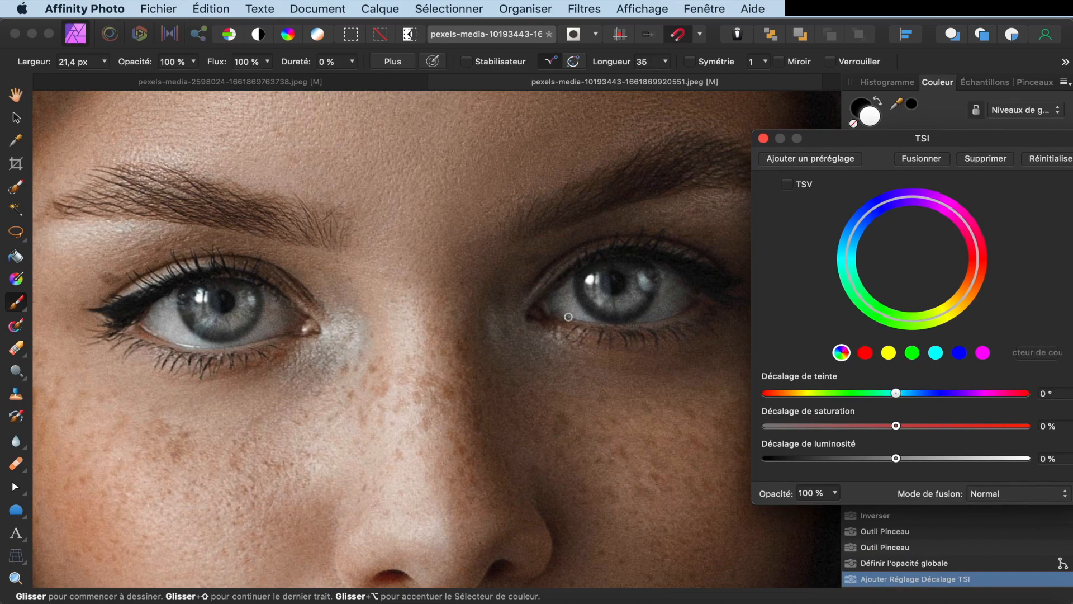
pyautogui.scroll(3, 568, 316)
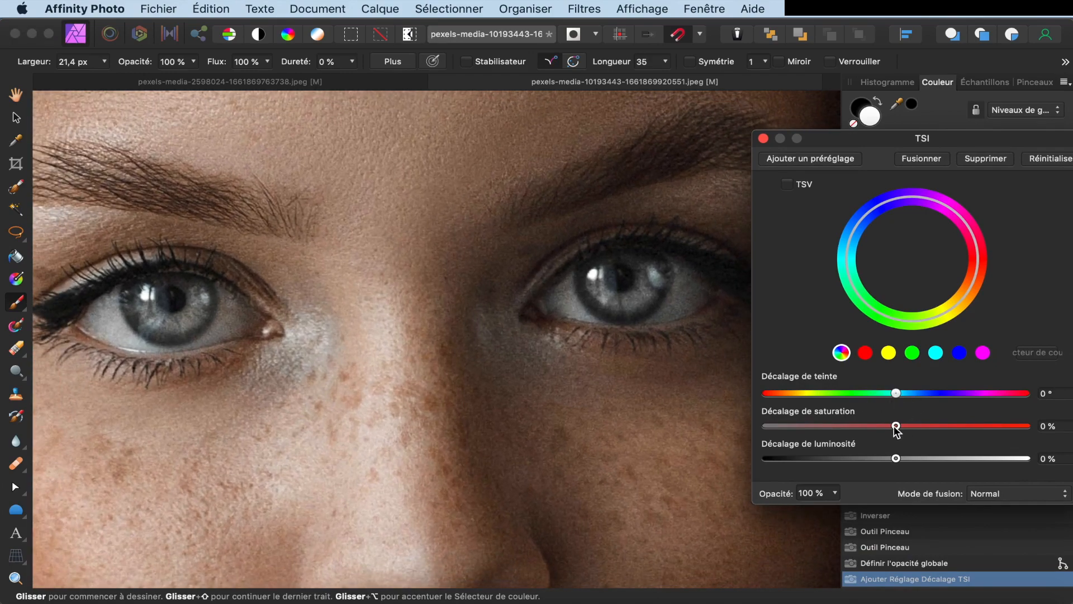
pyautogui.moveTo(897, 428); pyautogui.dragTo(970, 431)
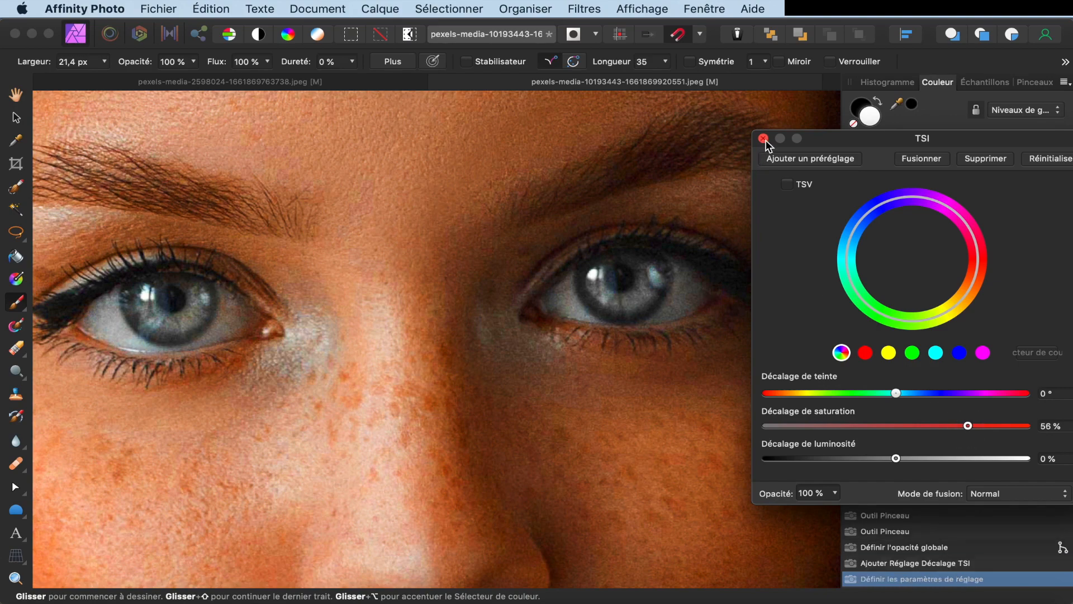
pyautogui.click(763, 139)
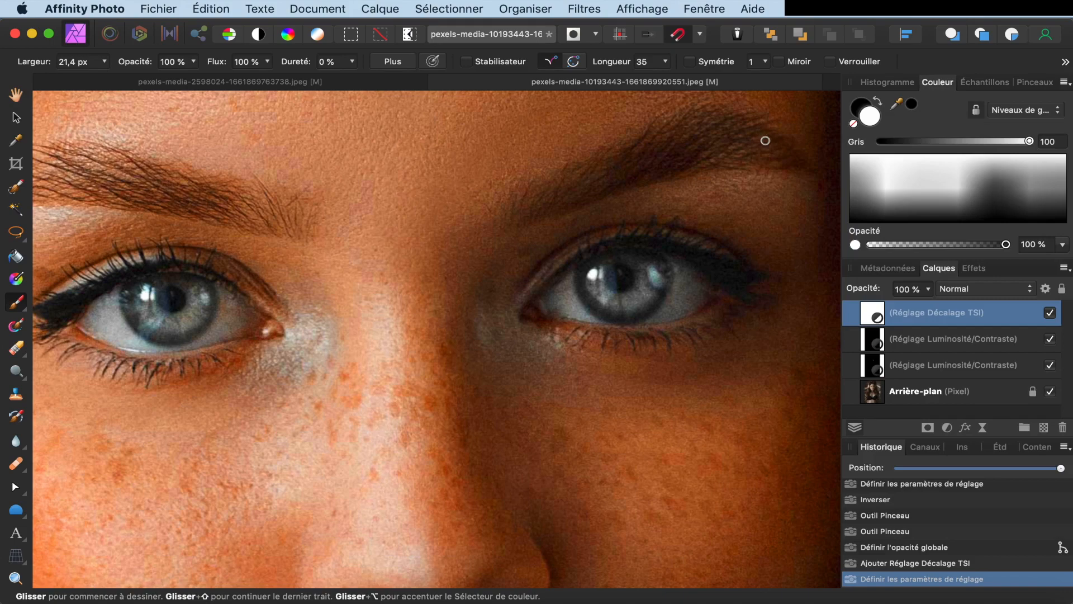
# Invert the HSL adjustment's mask and paint the saturation onto the shadowed-side iris with a 49.4 px brush.
pyautogui.press('super')
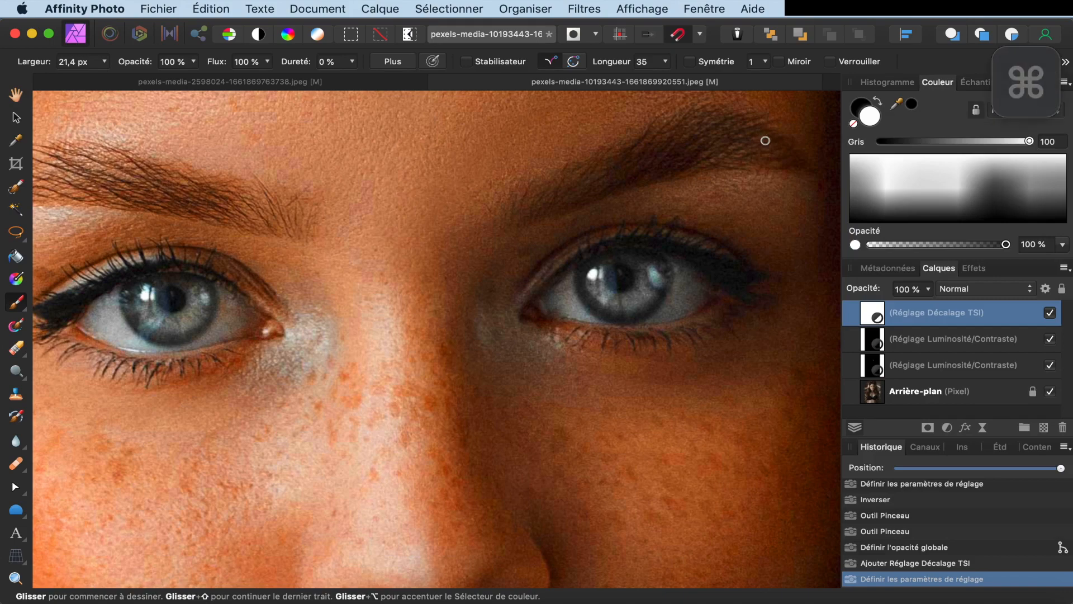
pyautogui.press('super+i')
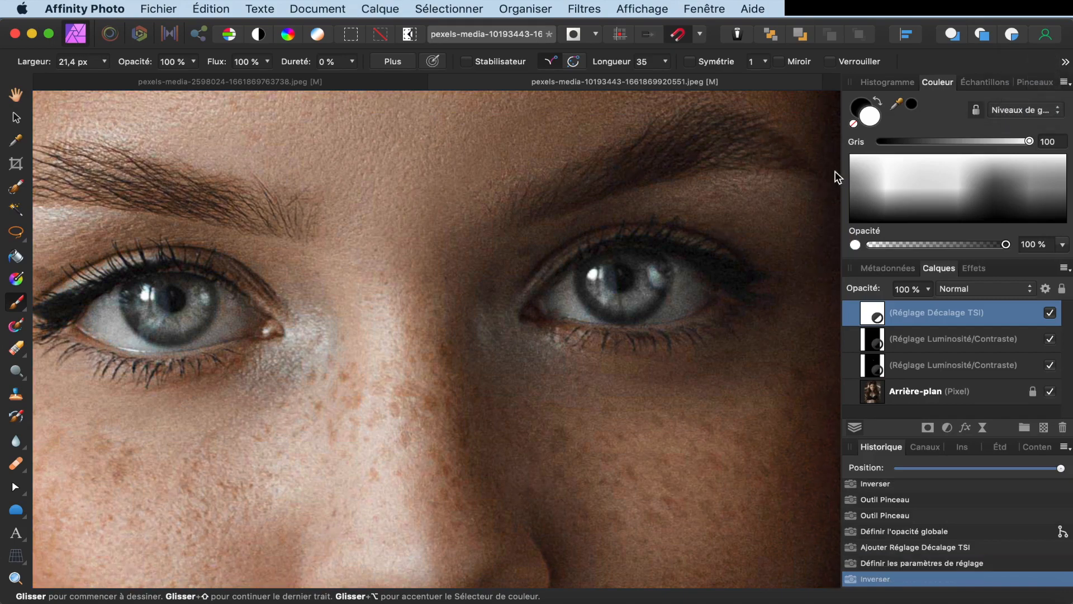
pyautogui.scroll(3, 659, 287)
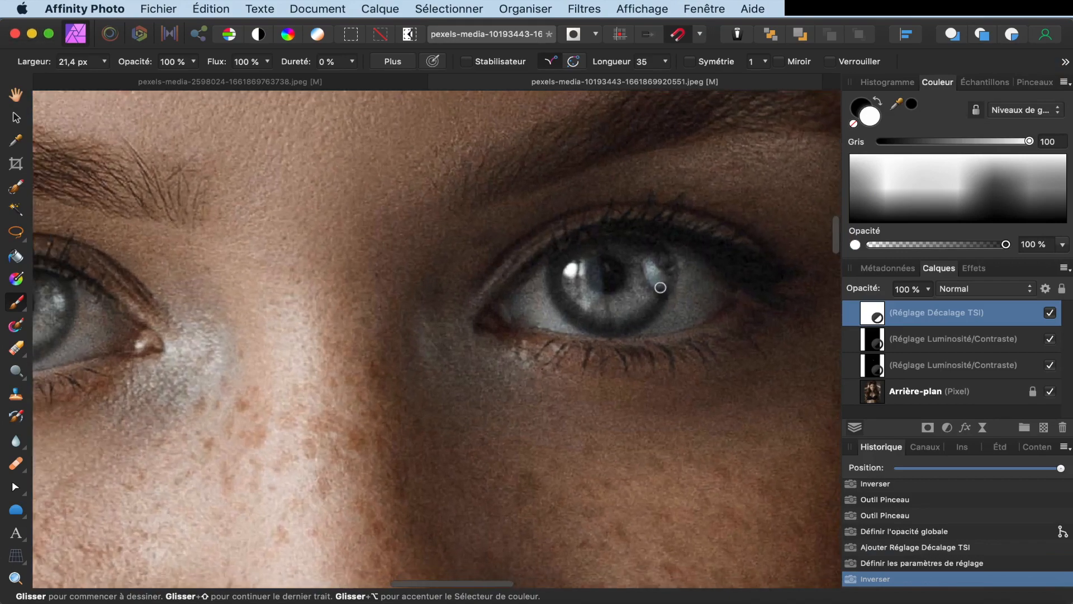
pyautogui.press(']')
pyautogui.press(']')
pyautogui.press(']')
pyautogui.press(']')
pyautogui.press(']')
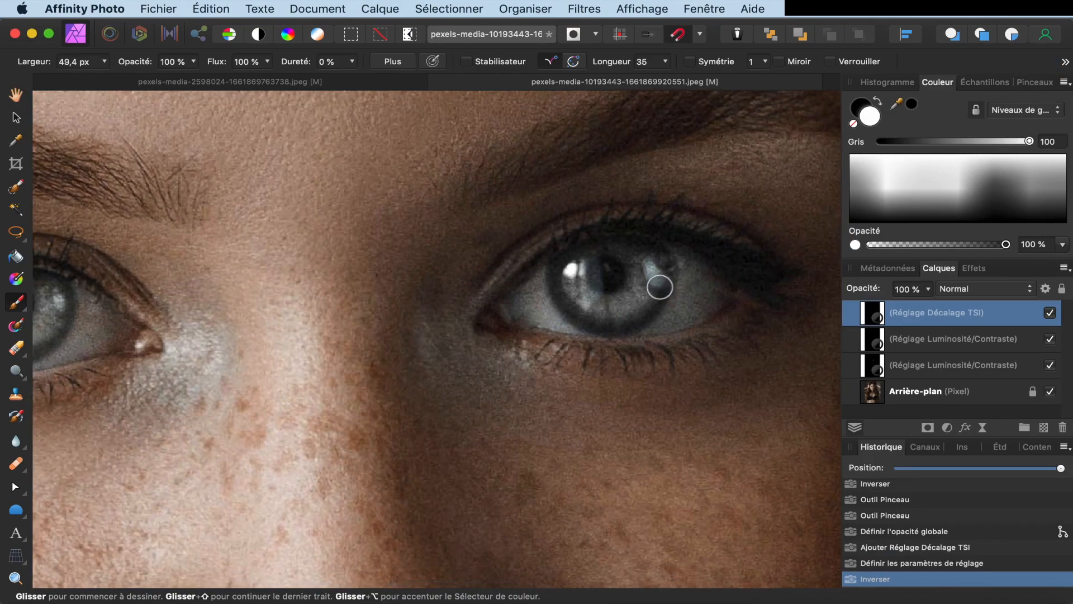
pyautogui.click(644, 264)
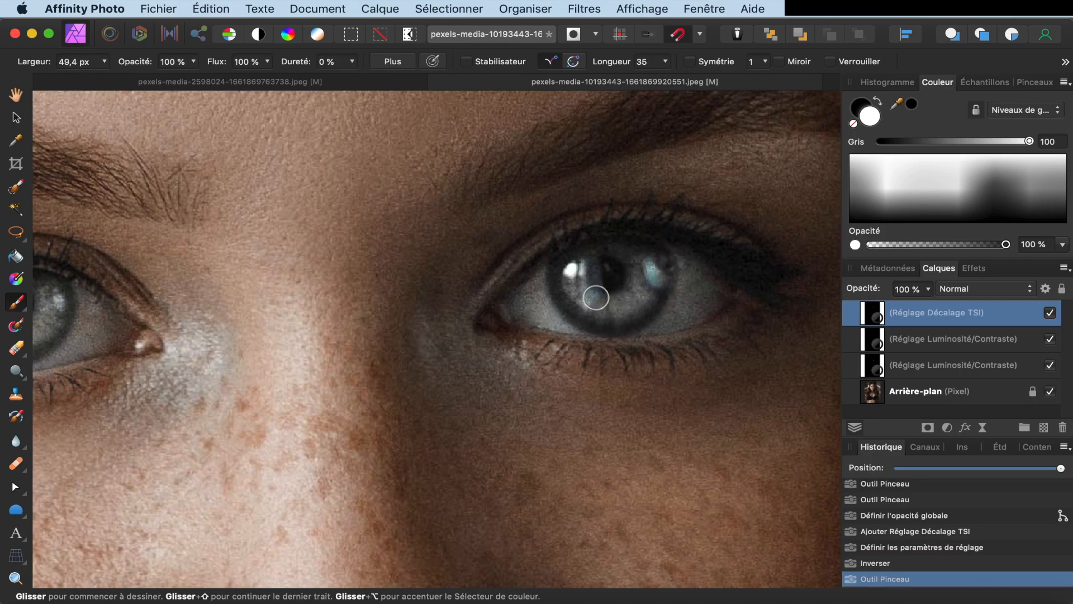
# Paint the saturation boost over the iris on the lit side of the face.
pyautogui.hscroll(-5, 595, 297)
pyautogui.hscroll(-5, 595, 297)
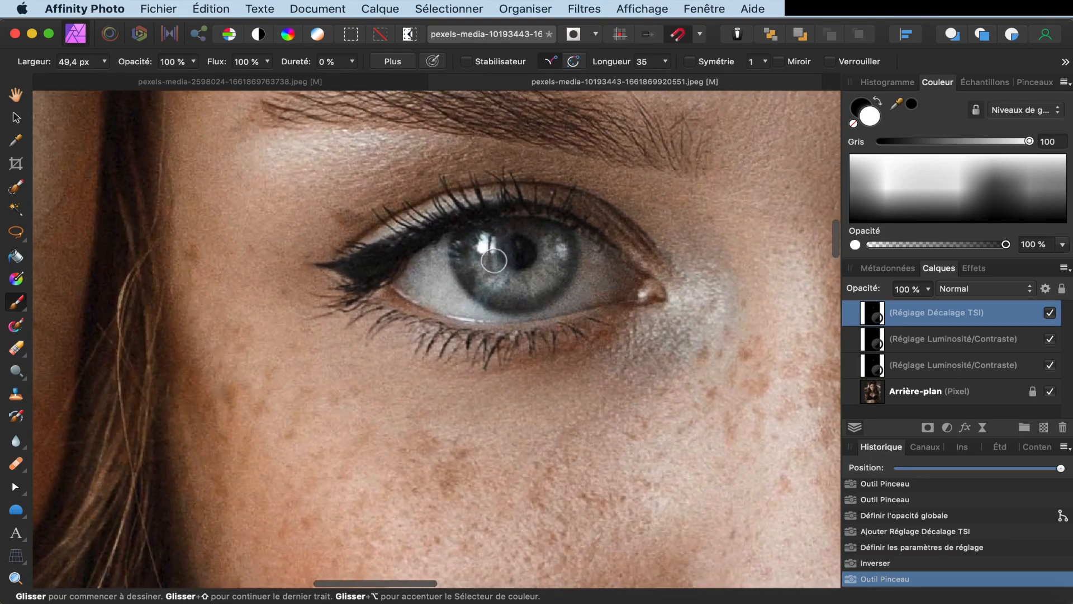
pyautogui.moveTo(485, 247)
pyautogui.mouseDown()
pyautogui.moveTo(497, 287)
pyautogui.moveTo(485, 268)
pyautogui.moveTo(502, 285)
pyautogui.moveTo(521, 280)
pyautogui.moveTo(490, 285)
pyautogui.moveTo(538, 284)
pyautogui.moveTo(554, 244)
pyautogui.moveTo(538, 281)
pyautogui.moveTo(485, 280)
pyautogui.moveTo(473, 257)
pyautogui.moveTo(485, 253)
pyautogui.moveTo(502, 282)
pyautogui.moveTo(546, 266)
pyautogui.moveTo(558, 243)
pyautogui.moveTo(539, 276)
pyautogui.moveTo(504, 284)
pyautogui.moveTo(485, 263)
pyautogui.moveTo(510, 285)
pyautogui.moveTo(557, 260)
pyautogui.moveTo(554, 245)
pyautogui.moveTo(545, 280)
pyautogui.mouseUp()
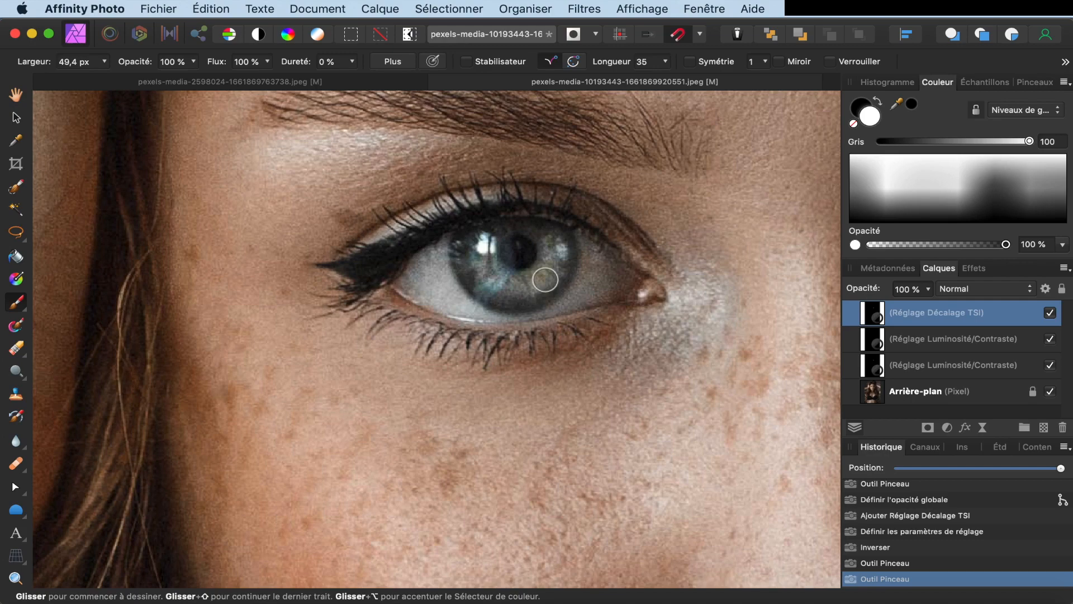
# Add a Clarity (Clarté) live filter and move it out of the HSL adjustment to the top of the layer stack.
pyautogui.scroll(-3, 545, 279)
pyautogui.hscroll(10, 545, 280)
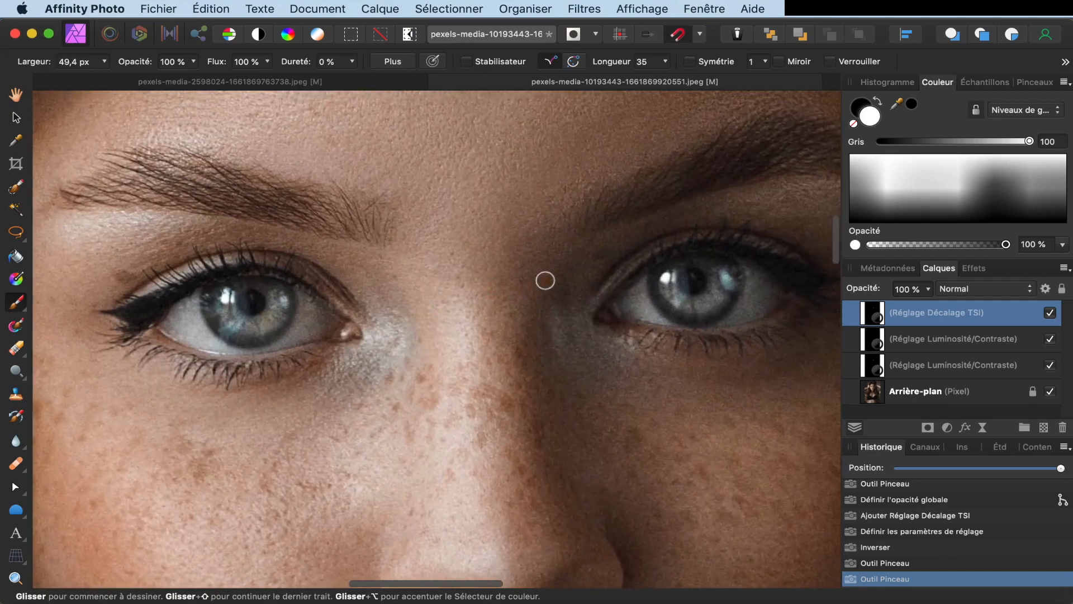
pyautogui.hscroll(-2, 545, 280)
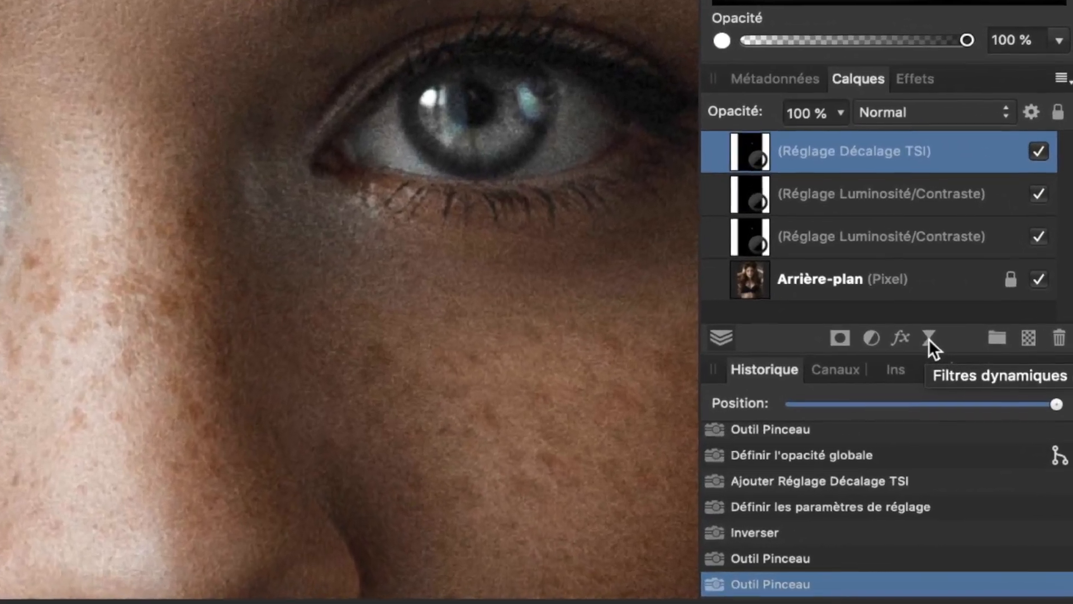
pyautogui.click(982, 428)
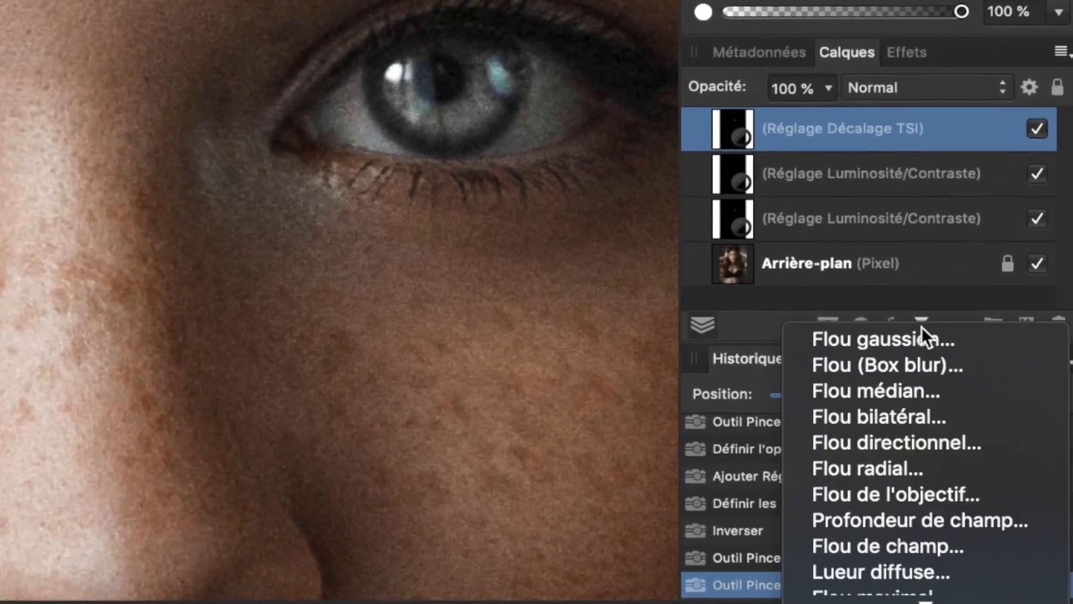
pyautogui.moveTo(926, 598)
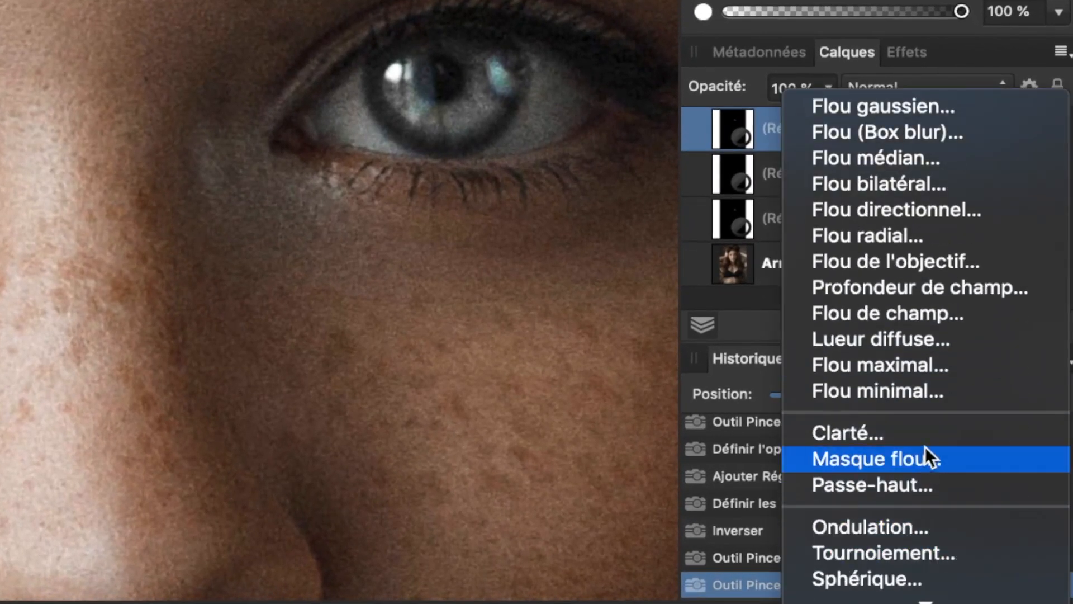
pyautogui.click(927, 434)
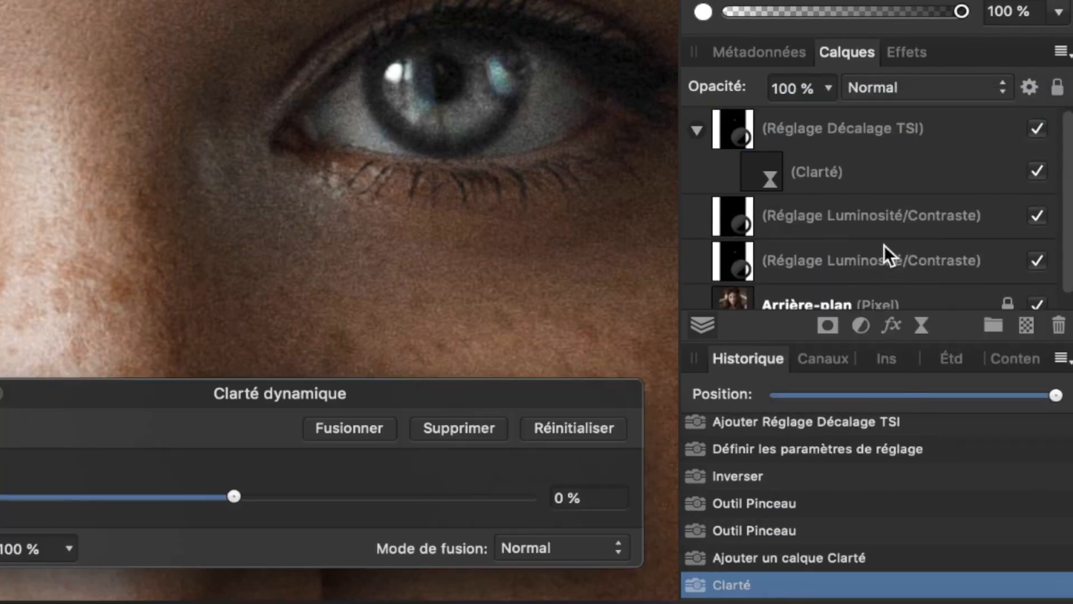
pyautogui.click(758, 169)
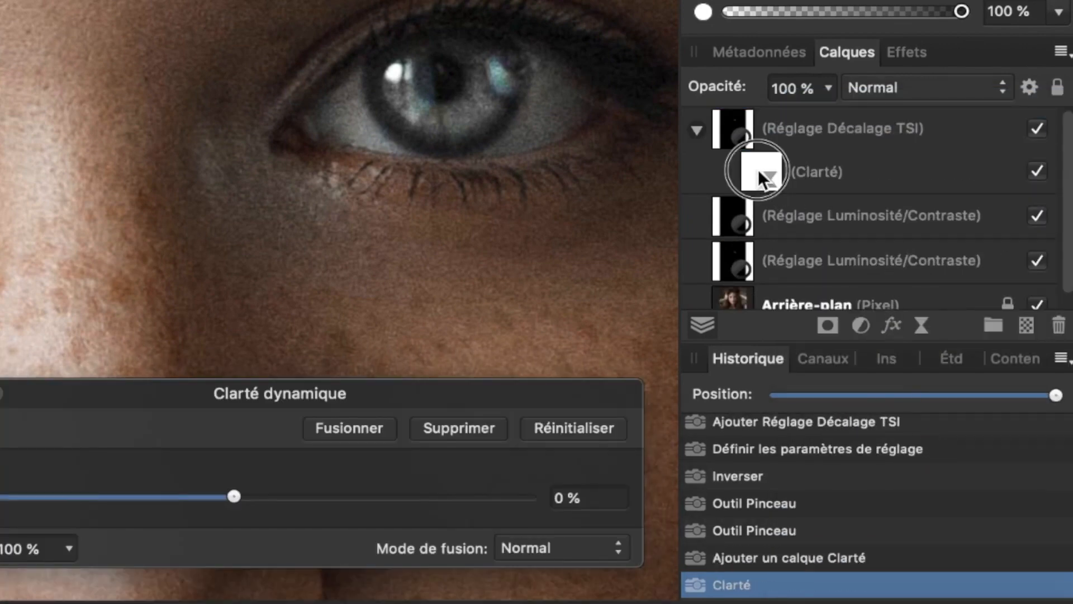
pyautogui.moveTo(758, 169); pyautogui.dragTo(736, 113)
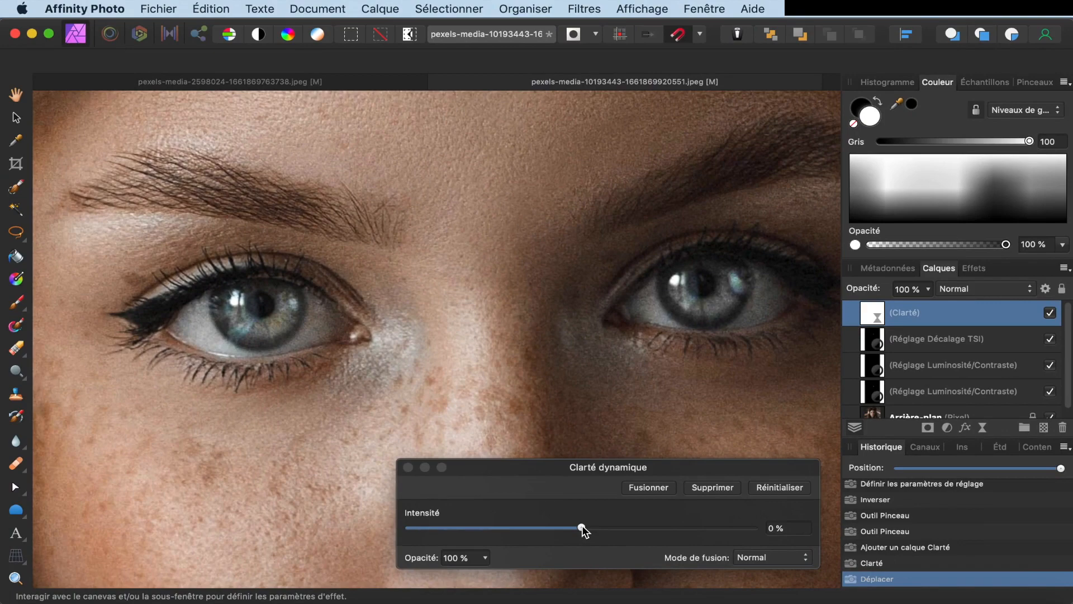
# Set the Clarity live filter's intensity to 70% and close its settings.
pyautogui.click(582, 528)
pyautogui.moveTo(613, 525); pyautogui.dragTo(706, 530)
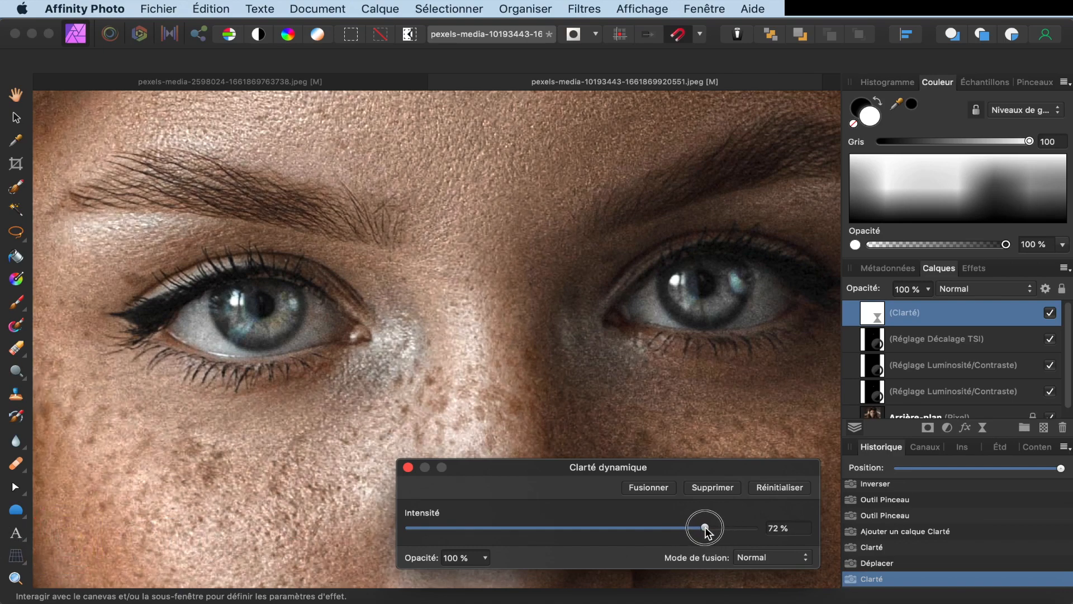
pyautogui.moveTo(706, 530); pyautogui.dragTo(703, 528)
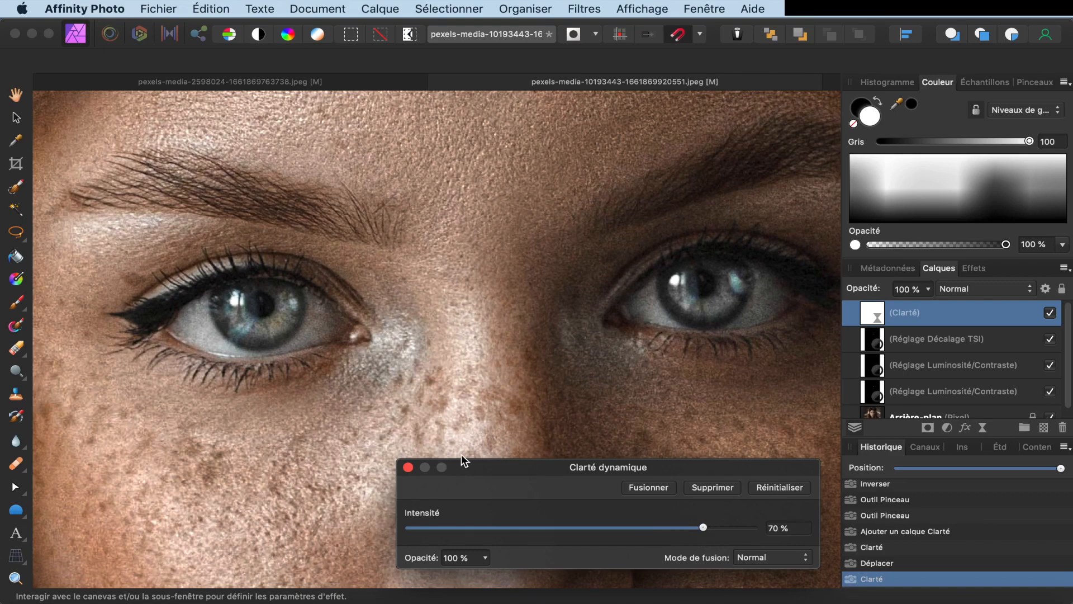
pyautogui.click(408, 467)
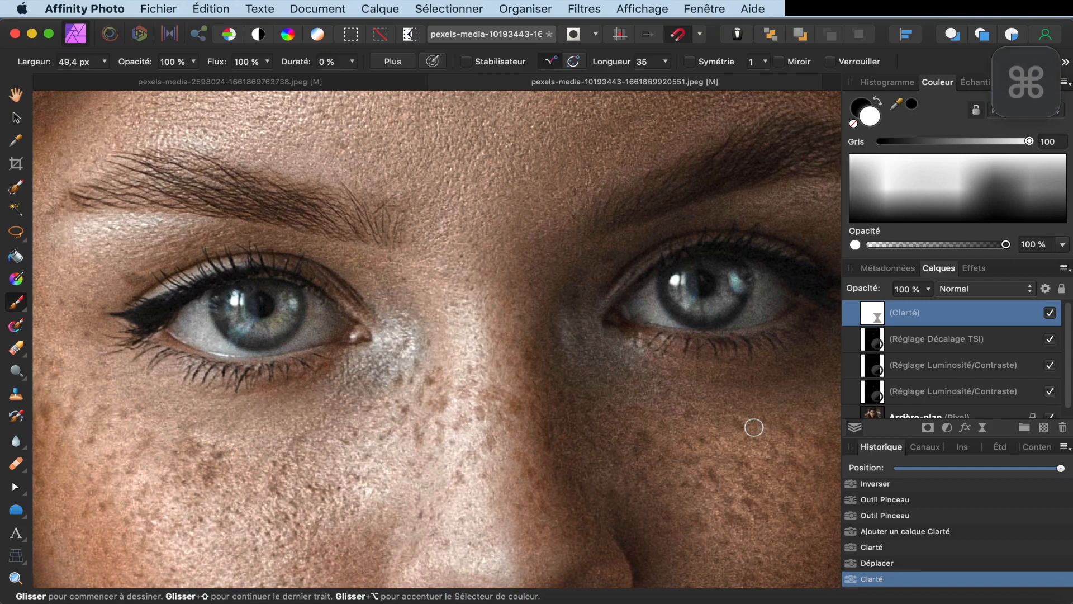
# Invert the Clarity filter's mask and paint it white over both irises, masking the spill beside the lit-side iris with black.
pyautogui.press('super+i')
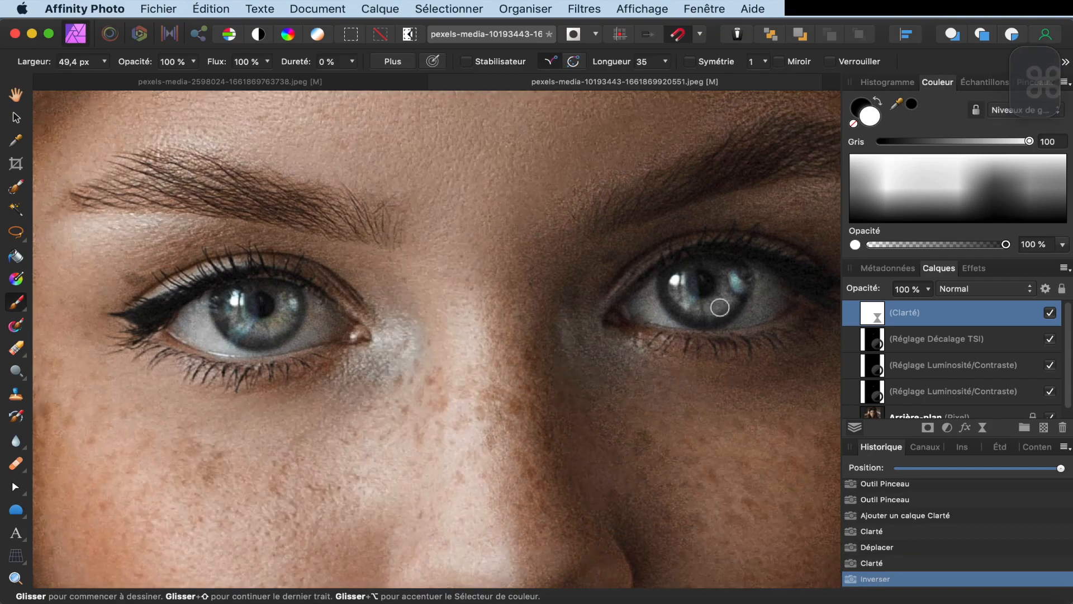
pyautogui.moveTo(730, 272)
pyautogui.mouseDown()
pyautogui.moveTo(707, 314)
pyautogui.moveTo(711, 306)
pyautogui.moveTo(677, 304)
pyautogui.moveTo(675, 279)
pyautogui.moveTo(696, 304)
pyautogui.moveTo(714, 301)
pyautogui.moveTo(729, 266)
pyautogui.moveTo(684, 276)
pyautogui.moveTo(686, 295)
pyautogui.moveTo(712, 303)
pyautogui.moveTo(729, 272)
pyautogui.moveTo(688, 282)
pyautogui.moveTo(684, 309)
pyautogui.moveTo(722, 305)
pyautogui.moveTo(738, 284)
pyautogui.moveTo(730, 274)
pyautogui.moveTo(699, 319)
pyautogui.moveTo(683, 294)
pyautogui.mouseUp()
pyautogui.moveTo(222, 305)
pyautogui.mouseDown()
pyautogui.moveTo(249, 306)
pyautogui.moveTo(230, 311)
pyautogui.moveTo(249, 310)
pyautogui.moveTo(245, 333)
pyautogui.moveTo(293, 301)
pyautogui.moveTo(278, 320)
pyautogui.moveTo(258, 314)
pyautogui.moveTo(254, 295)
pyautogui.moveTo(236, 310)
pyautogui.moveTo(263, 314)
pyautogui.mouseUp()
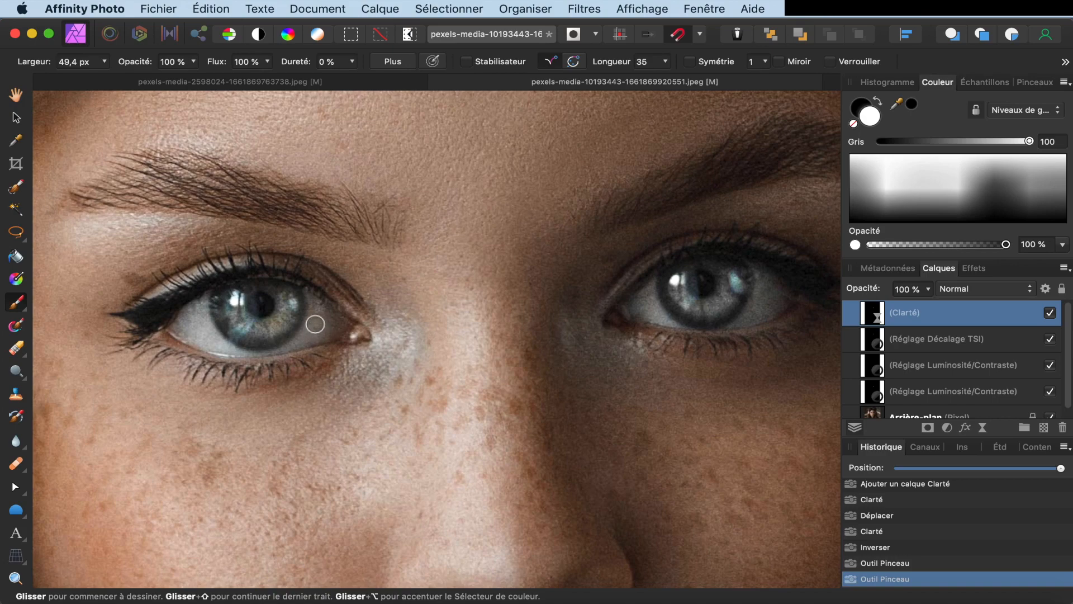
pyautogui.click(879, 102)
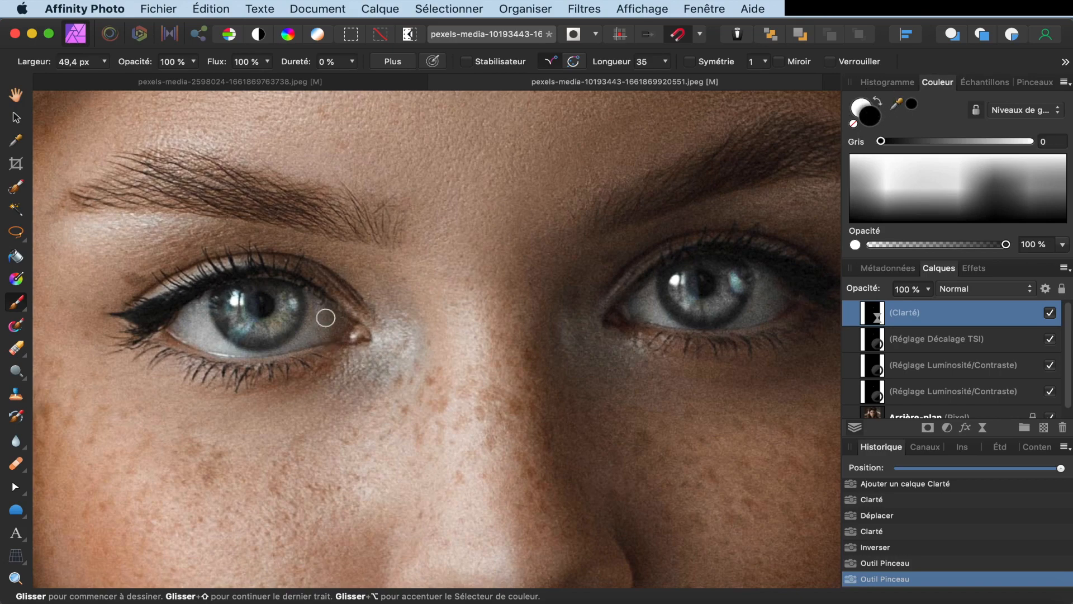
pyautogui.moveTo(325, 318); pyautogui.dragTo(306, 340)
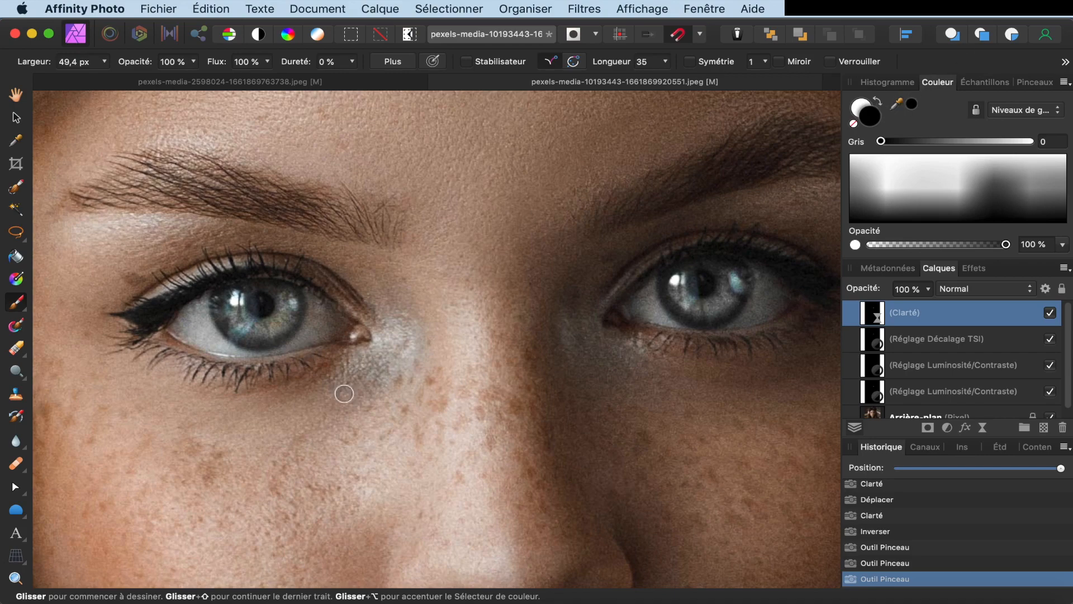
# Paint a white test stroke across the lit cheek on the HSL adjustment's mask and paint it out with black.
pyautogui.click(907, 342)
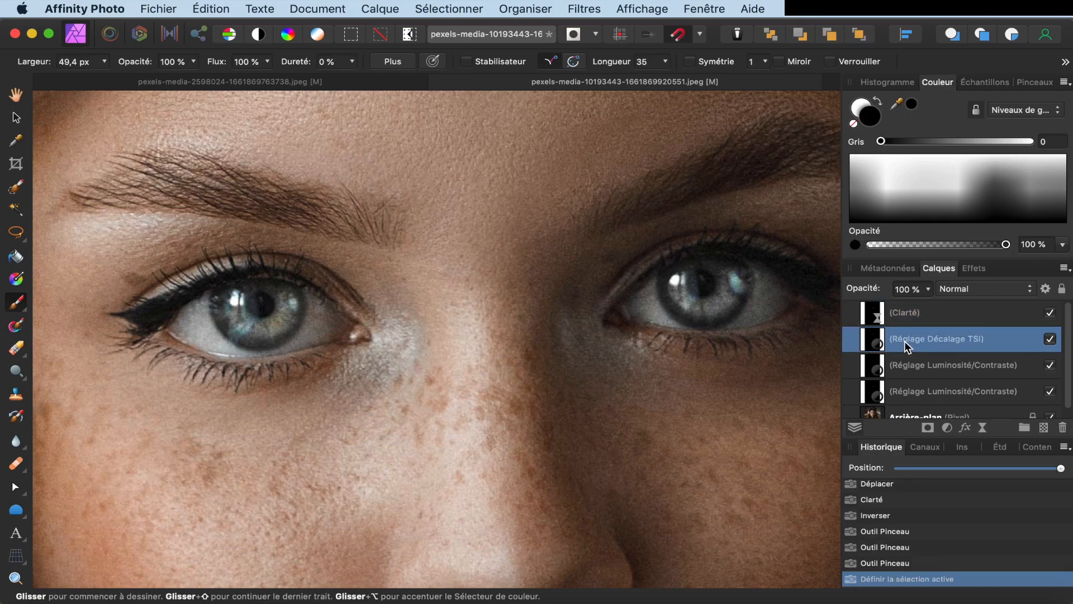
pyautogui.click(877, 102)
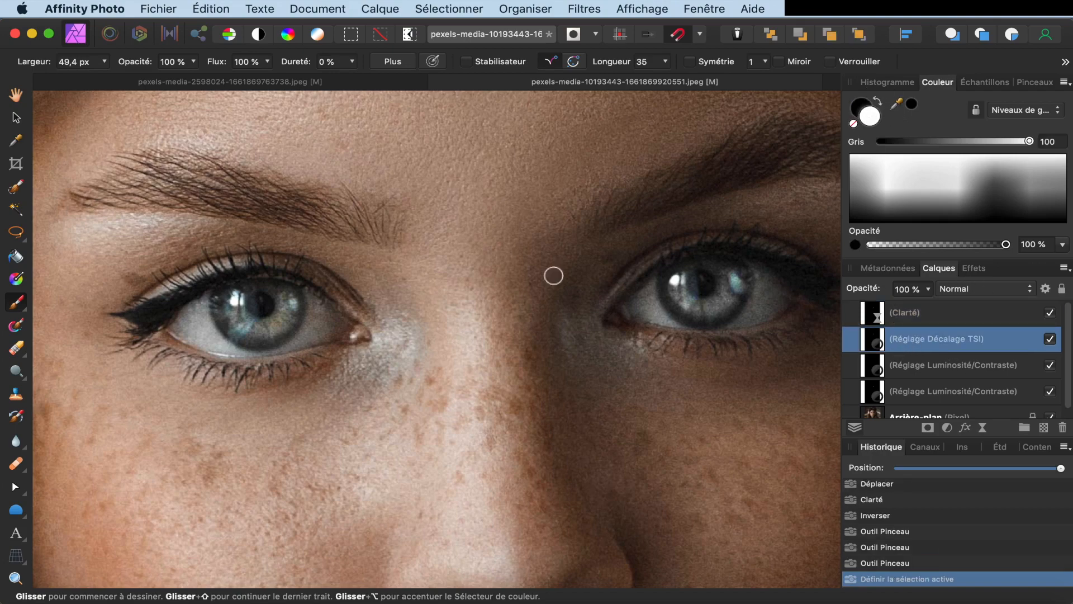
pyautogui.moveTo(221, 498); pyautogui.dragTo(378, 371)
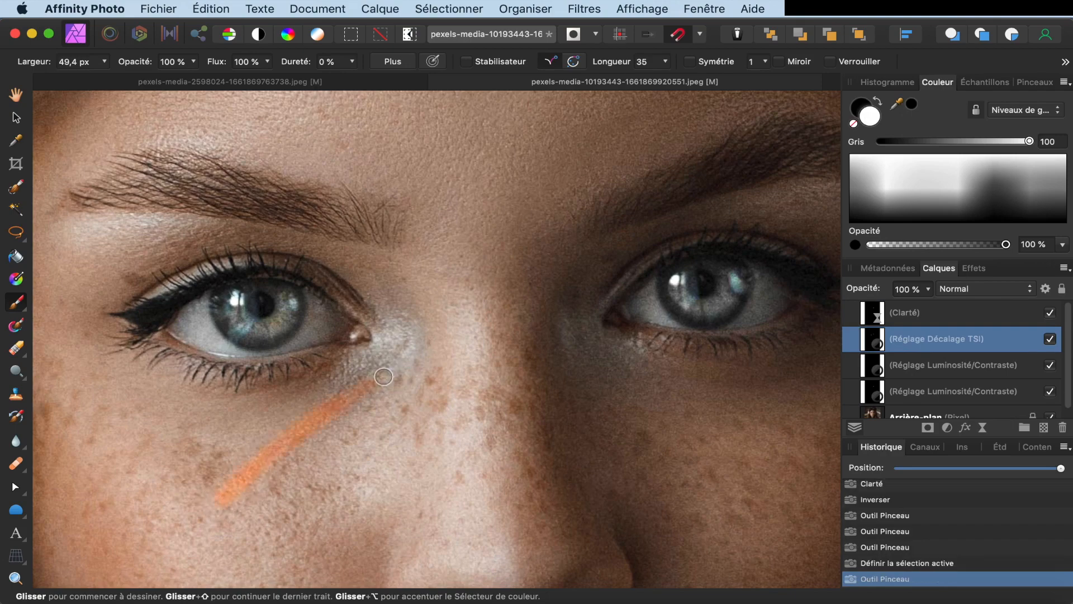
pyautogui.click(880, 106)
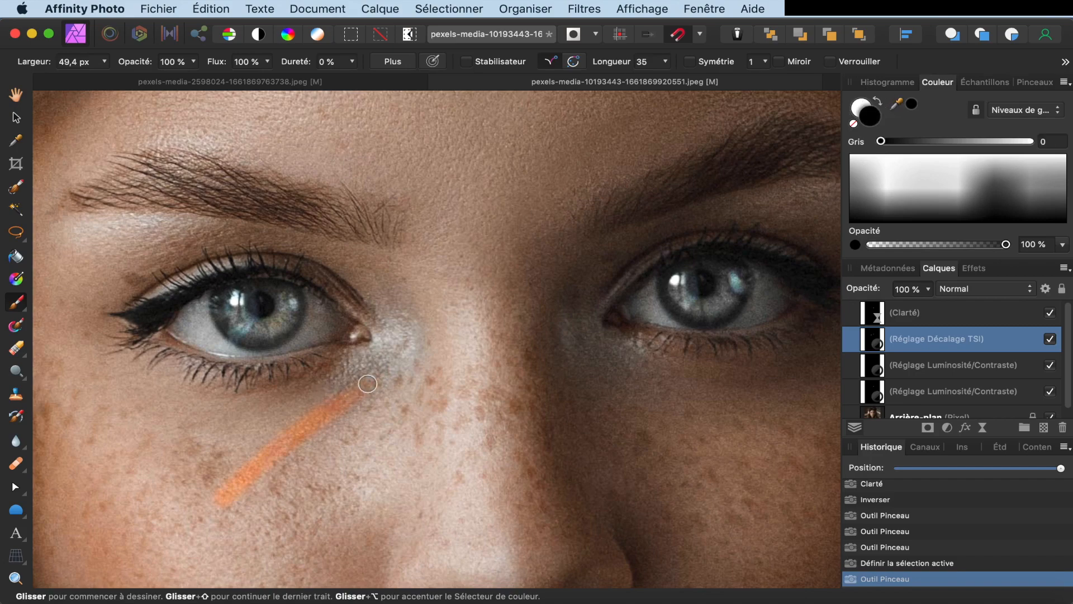
pyautogui.moveTo(364, 378)
pyautogui.mouseDown()
pyautogui.moveTo(327, 420)
pyautogui.moveTo(283, 434)
pyautogui.moveTo(229, 501)
pyautogui.moveTo(324, 431)
pyautogui.moveTo(381, 413)
pyautogui.mouseUp()
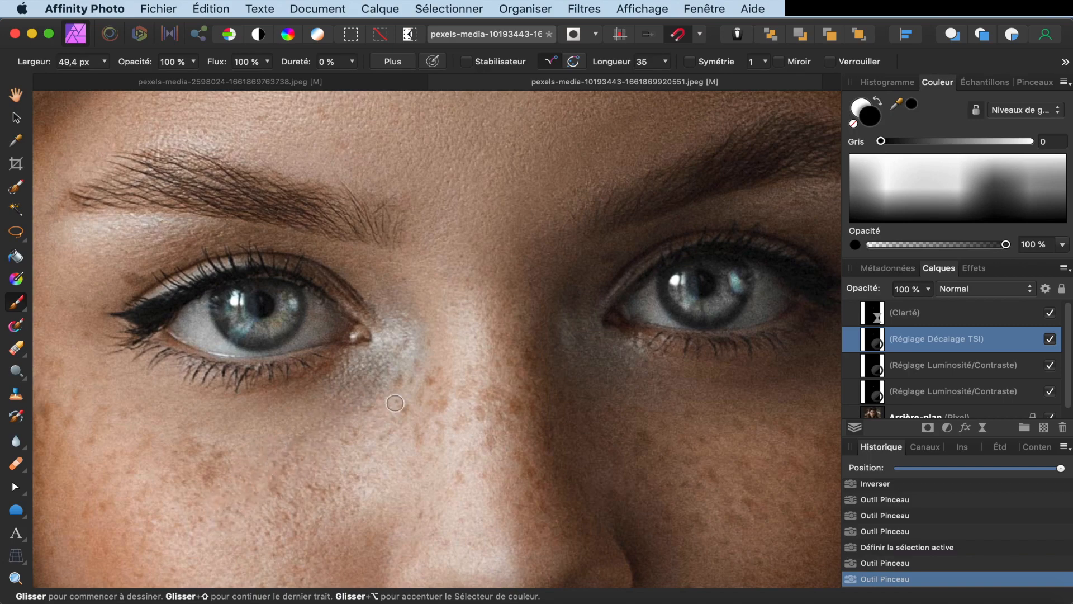
# Group the Clarity filter, the HSL adjustment and both Brightness/Contrast adjustments together.
pyautogui.click(961, 313)
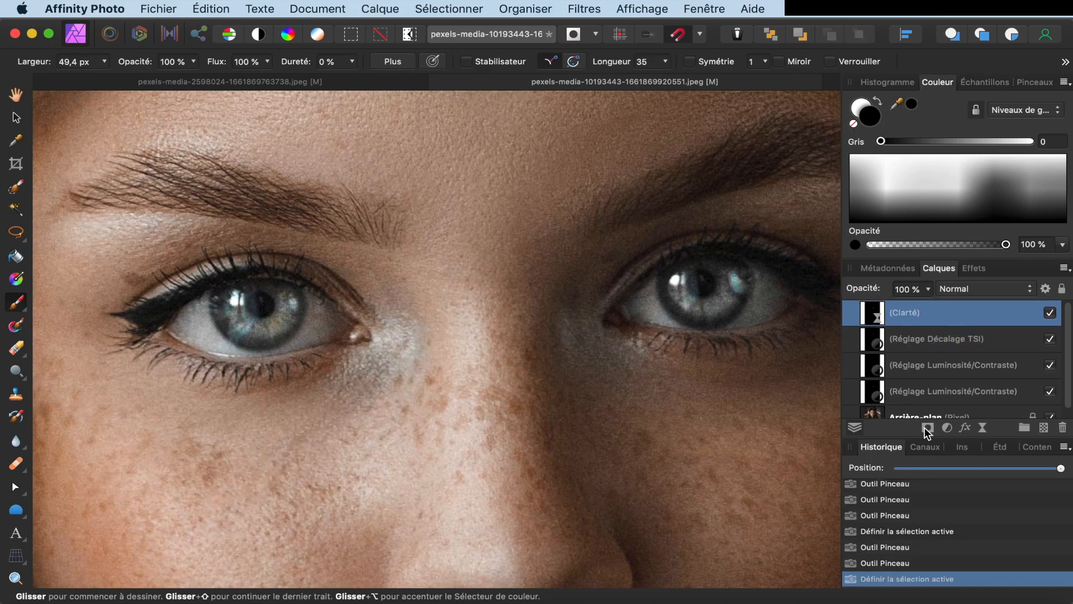
pyautogui.keyDown('shift'); pyautogui.click(934, 392); pyautogui.keyUp('shift')
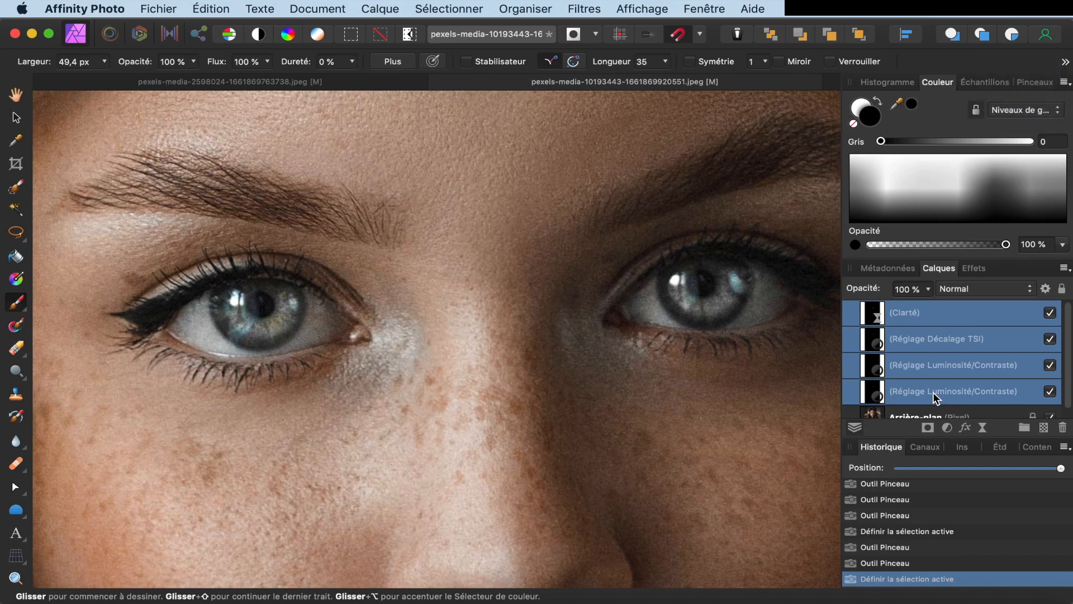
pyautogui.press('super+g')
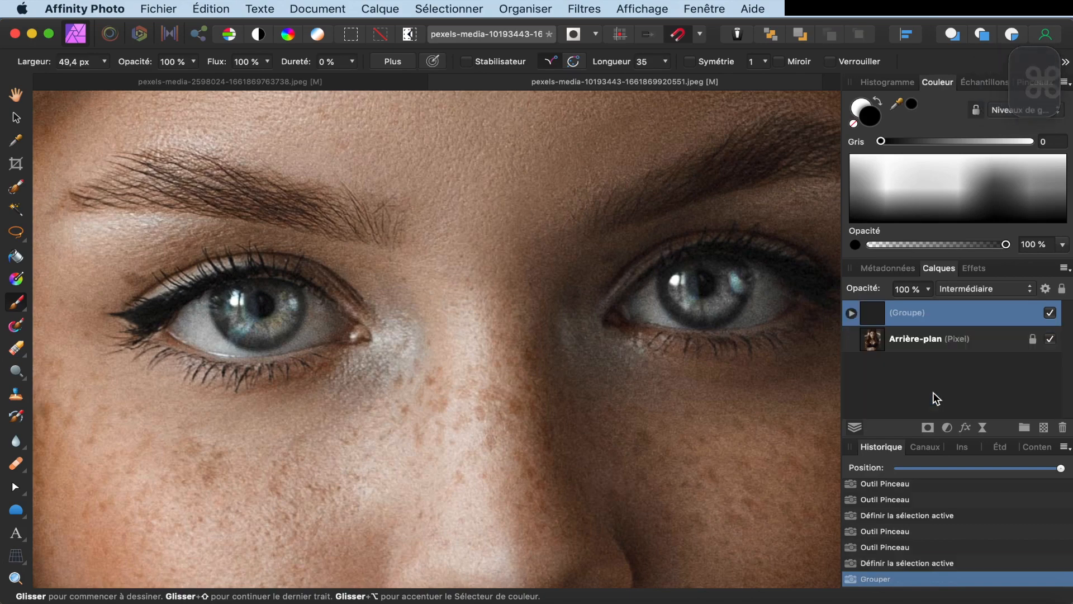
# Hide and show the group again to compare the eyes before and after, and examine the retouch on the whole face.
pyautogui.click(1050, 312)
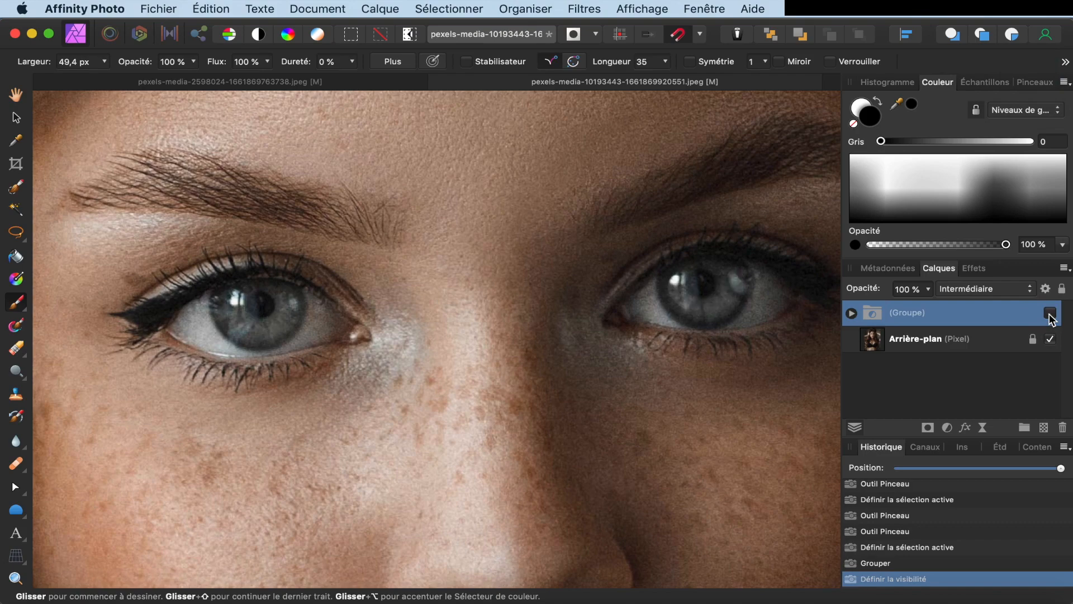
pyautogui.click(1050, 313)
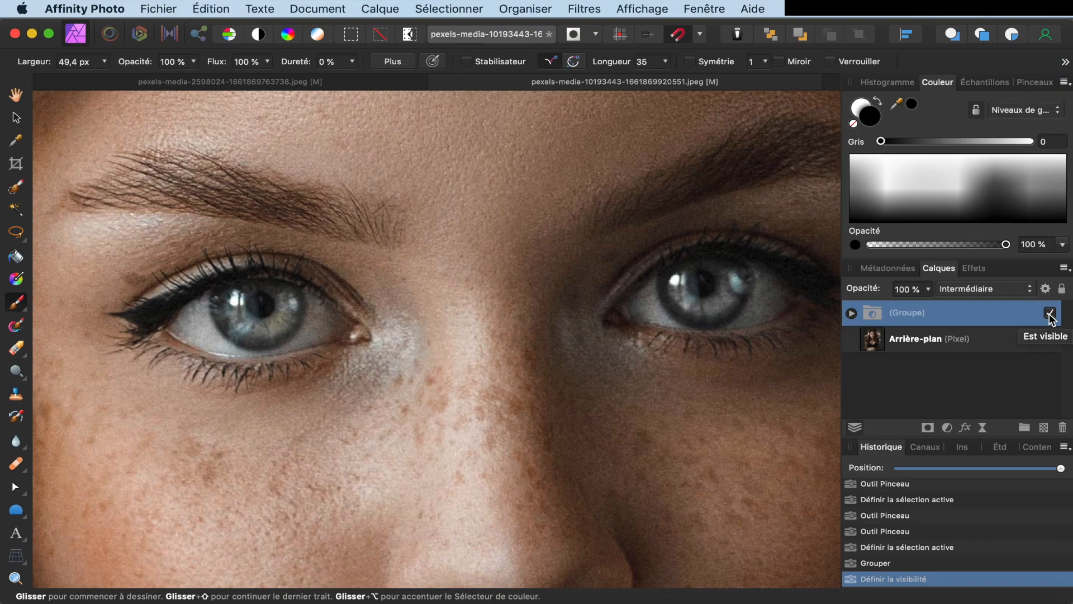
pyautogui.scroll(-5, 669, 363)
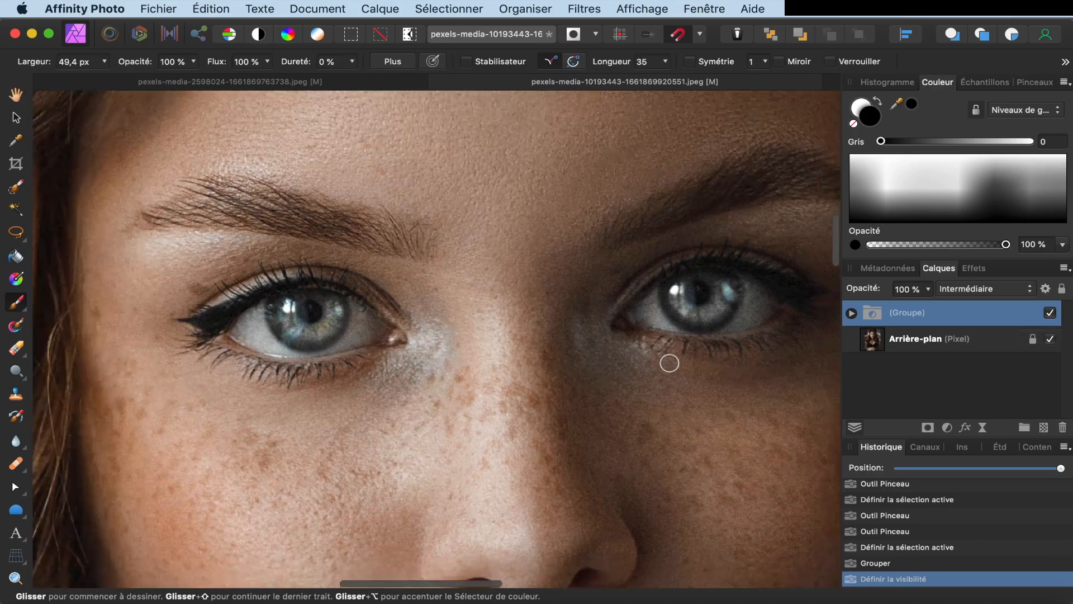
pyautogui.scroll(-5, 670, 363)
pyautogui.hscroll(3, 669, 363)
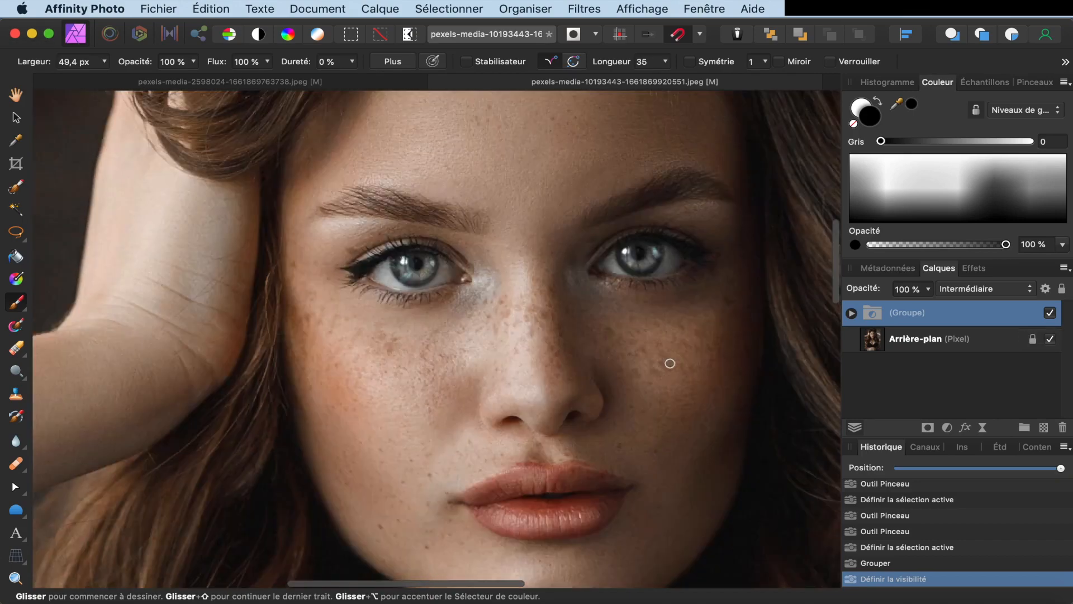
pyautogui.scroll(2, 670, 363)
pyautogui.hscroll(-1, 669, 363)
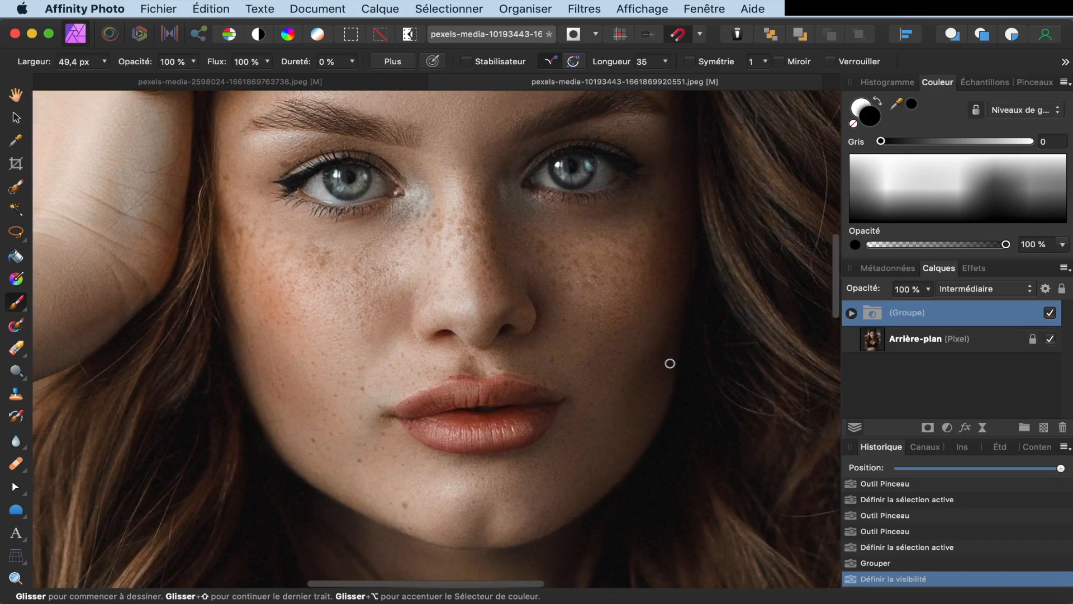